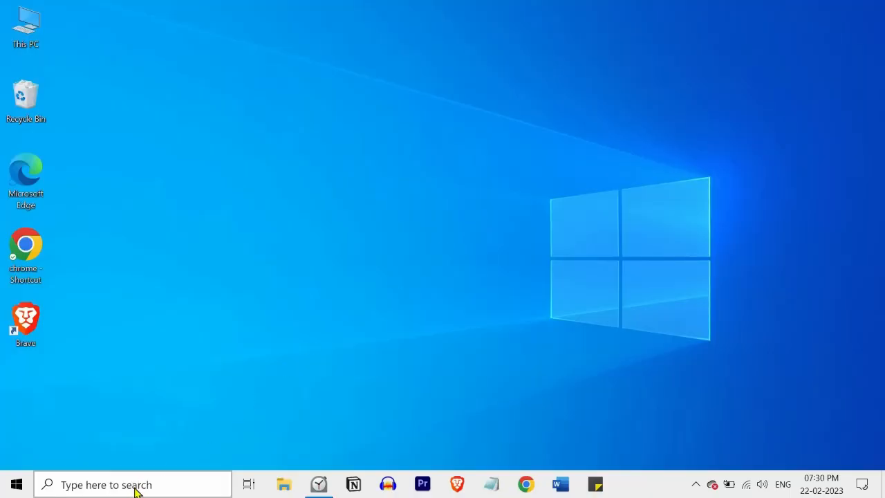
Search for Notepad from the taskbar and open the app.
click(135, 490)
text(notepa)
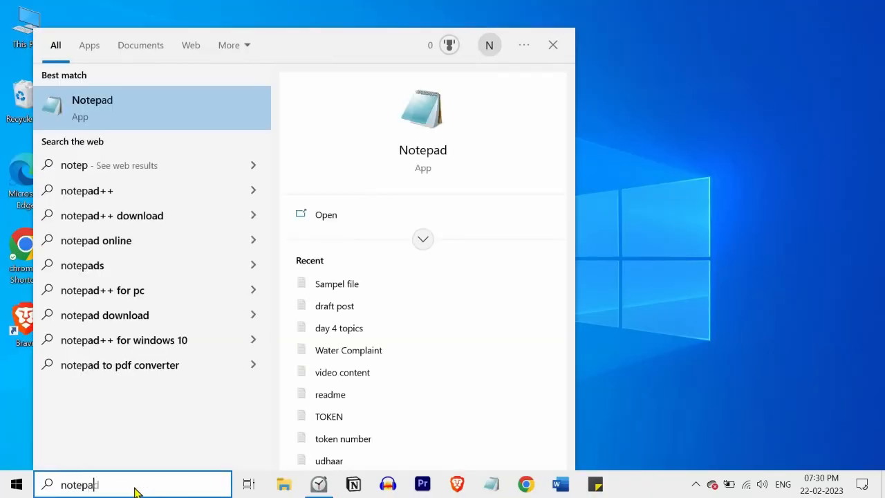
text(d)
click(347, 217)
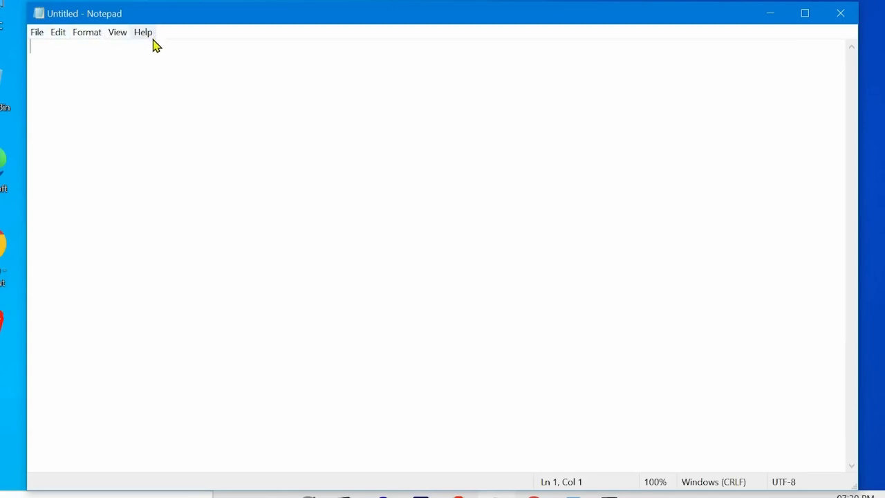
click(97, 33)
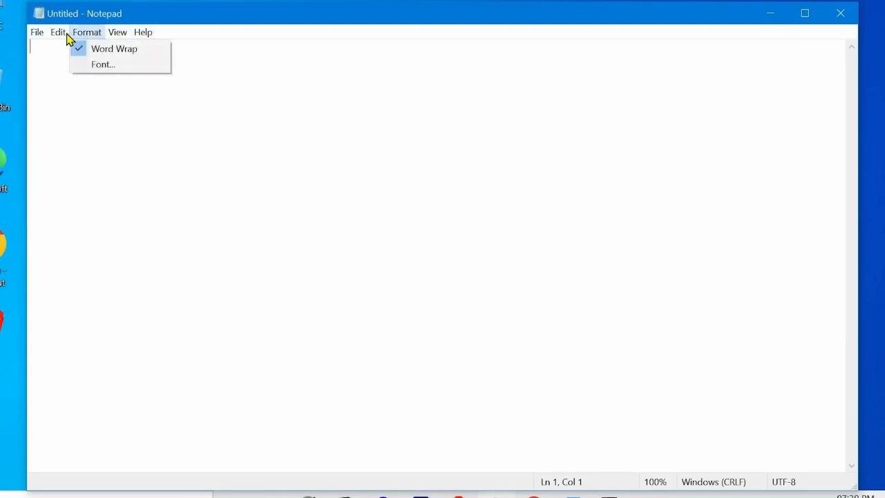
mouse_move(53, 36)
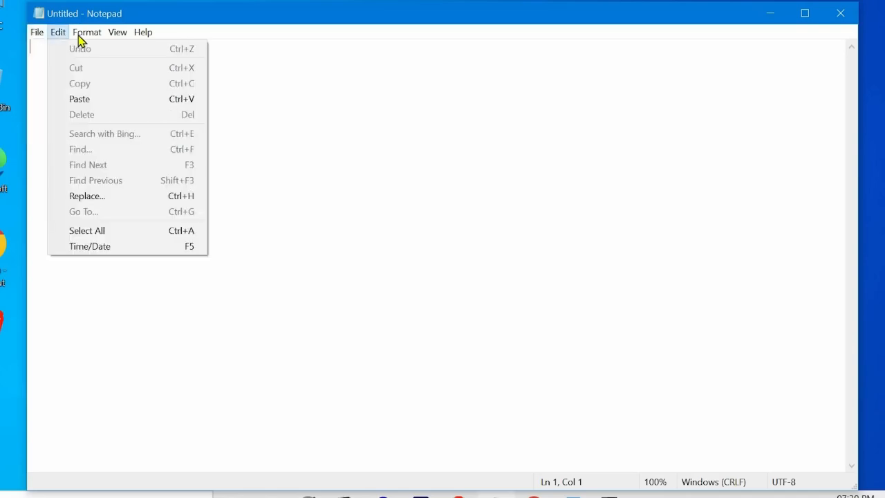
mouse_move(144, 36)
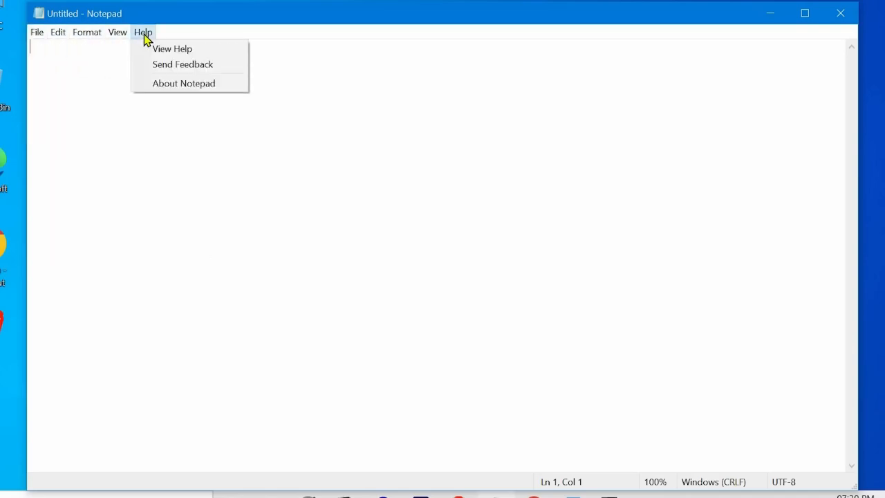
click(107, 55)
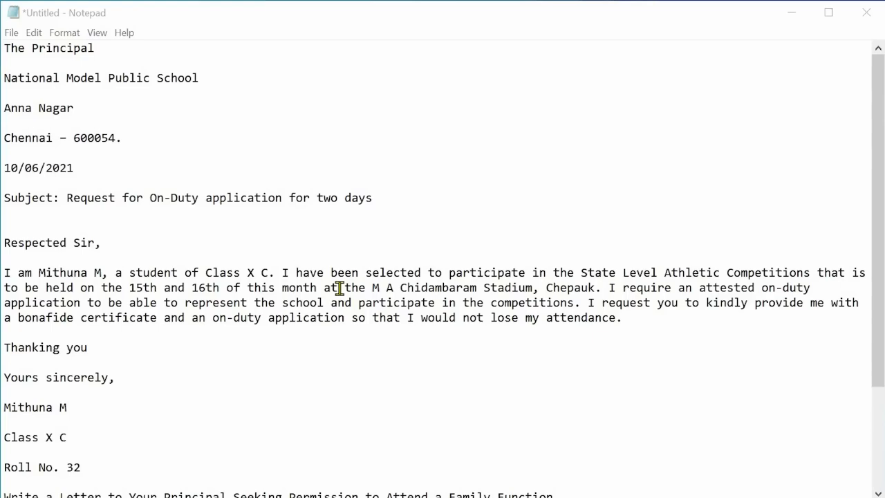
Save the document in Documents under the file name letter.
click(12, 35)
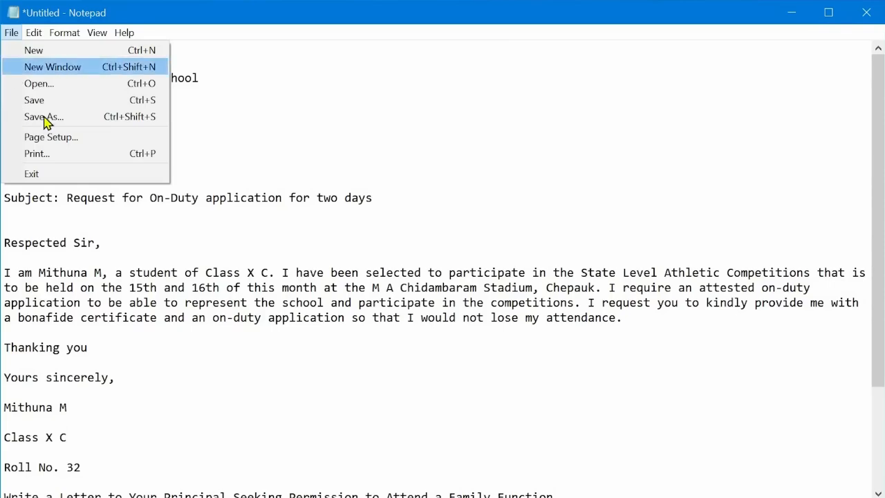
click(43, 117)
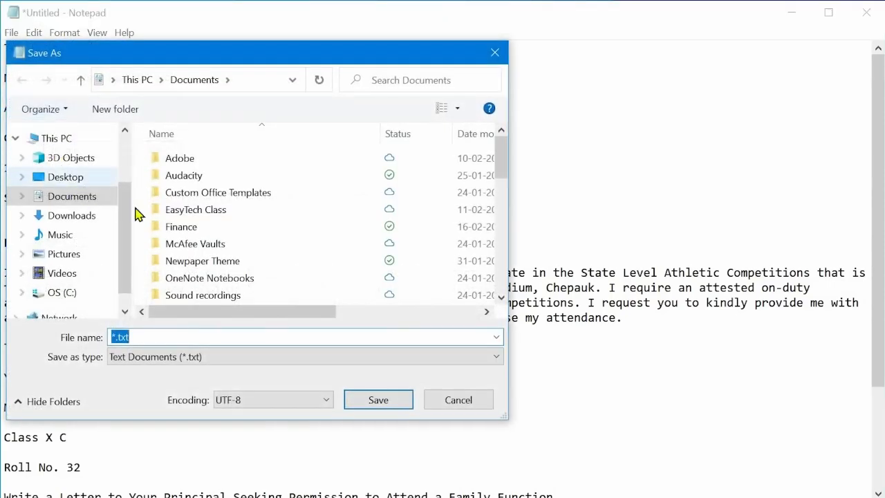
click(222, 217)
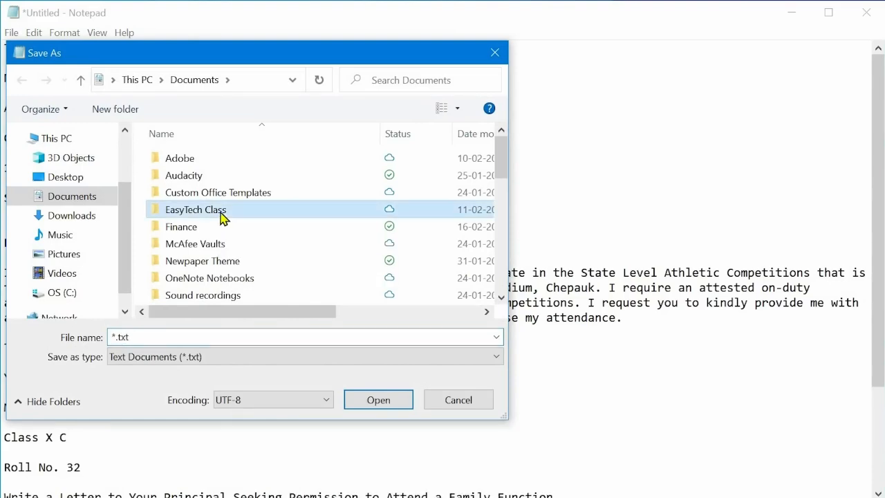
click(183, 332)
text(le)
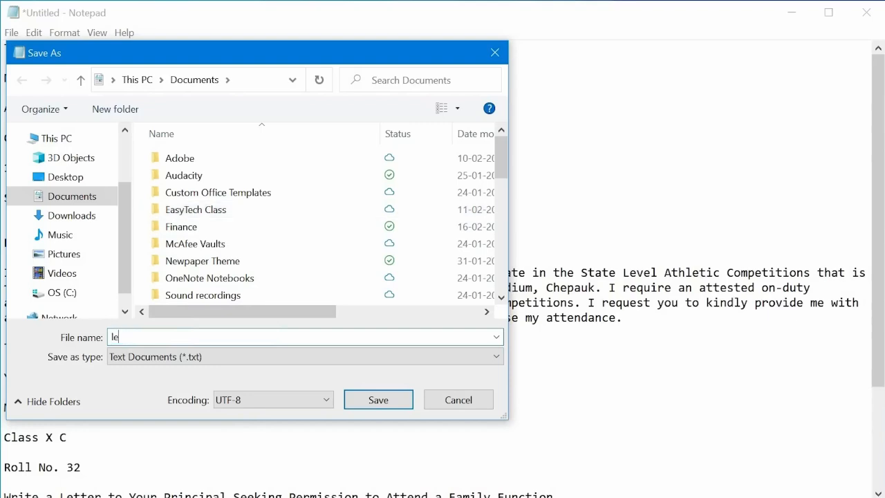
text(tter)
click(366, 395)
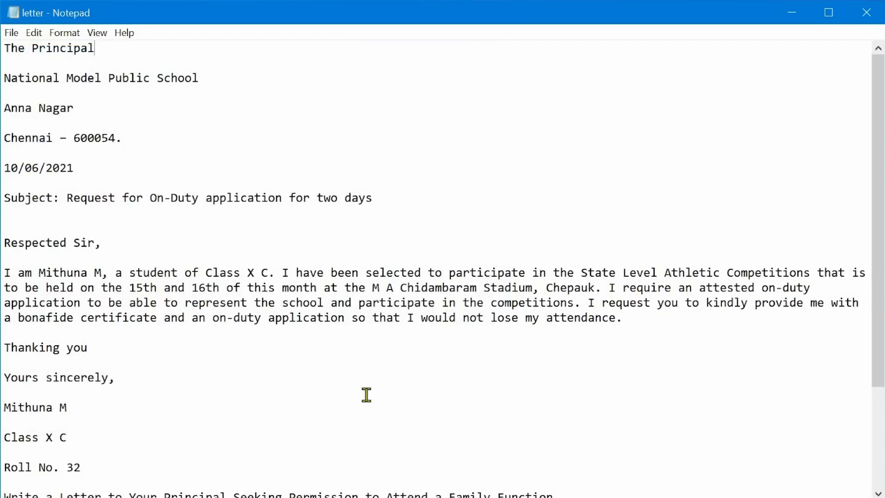
Start a new blank document, discarding the unsaved changes to the current one.
click(12, 33)
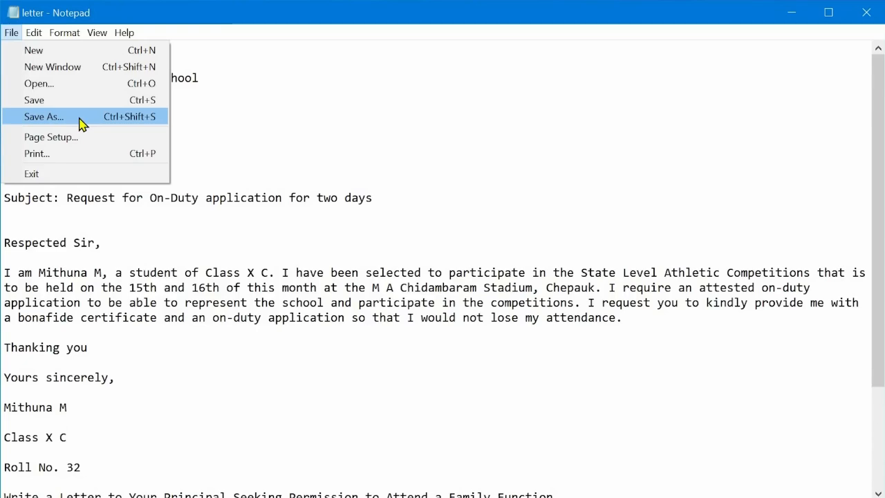
click(103, 190)
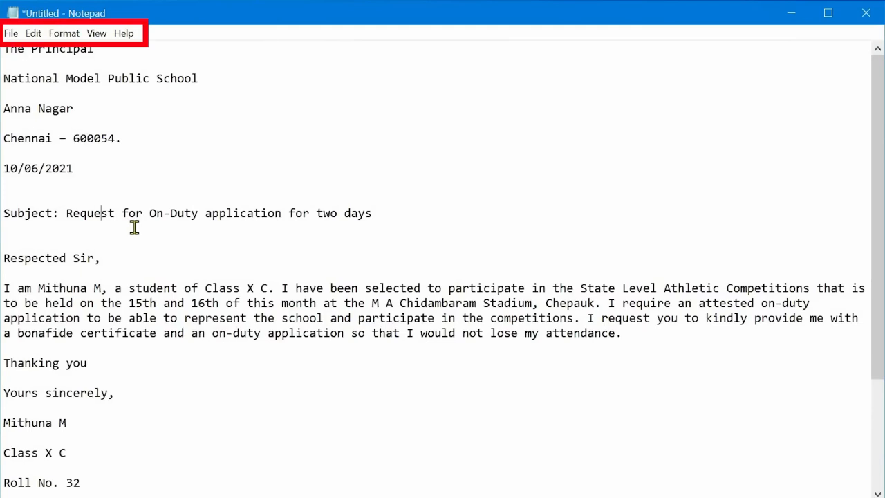
click(11, 33)
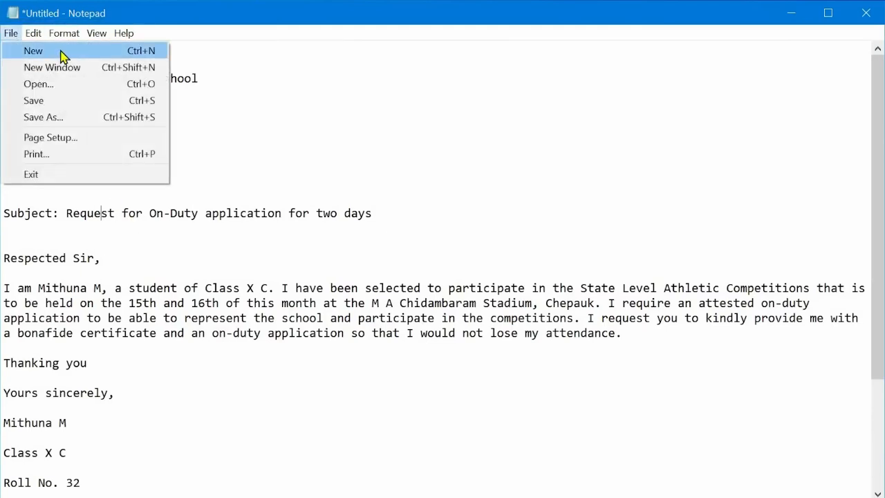
click(61, 55)
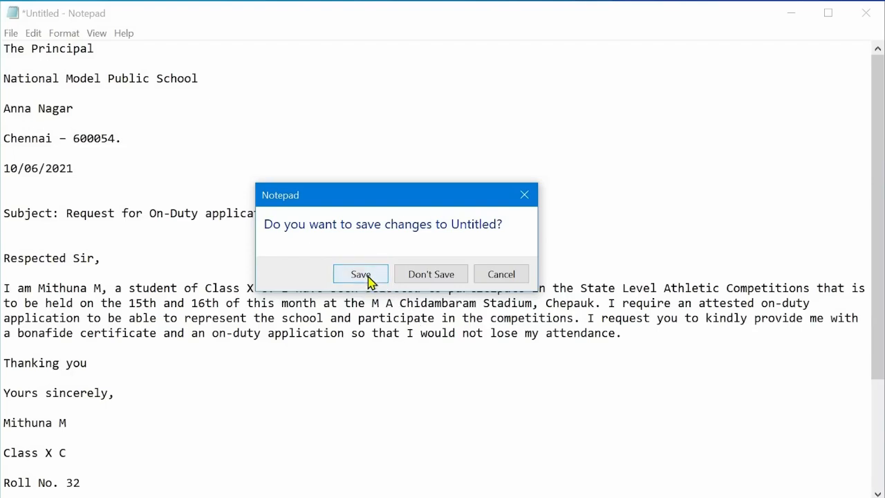
click(431, 274)
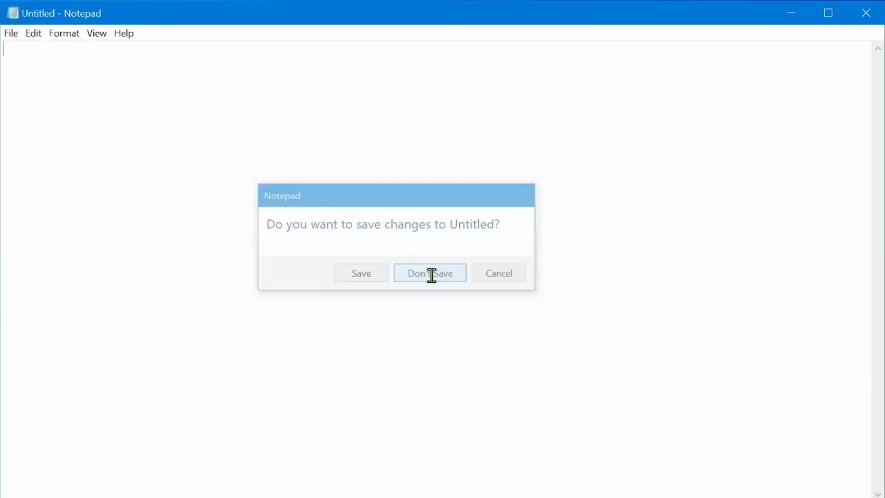
Open a new Notepad window and close it again.
click(11, 36)
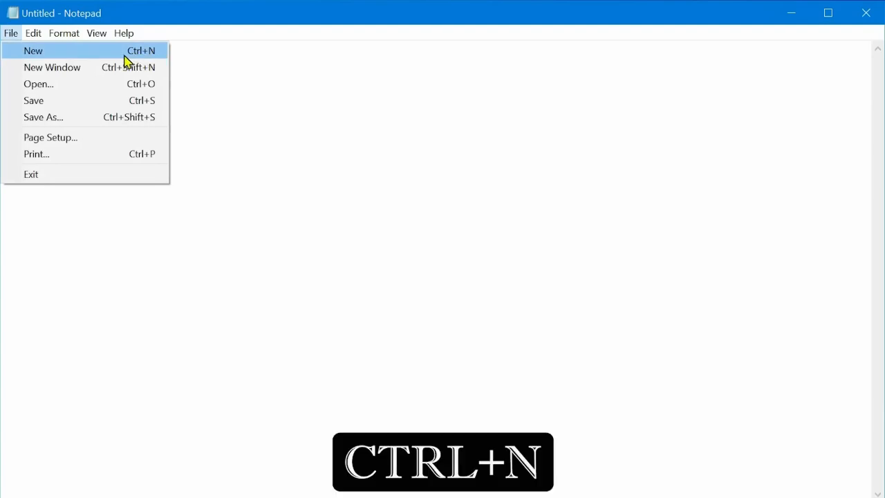
click(87, 70)
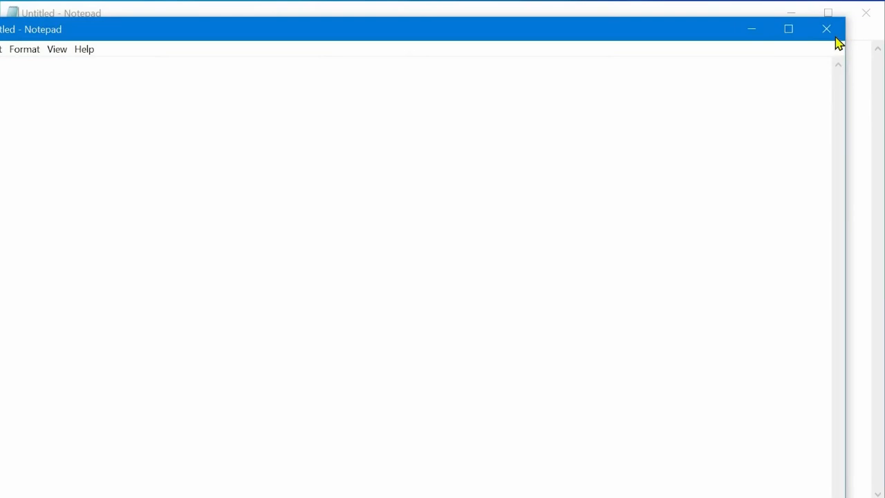
click(827, 31)
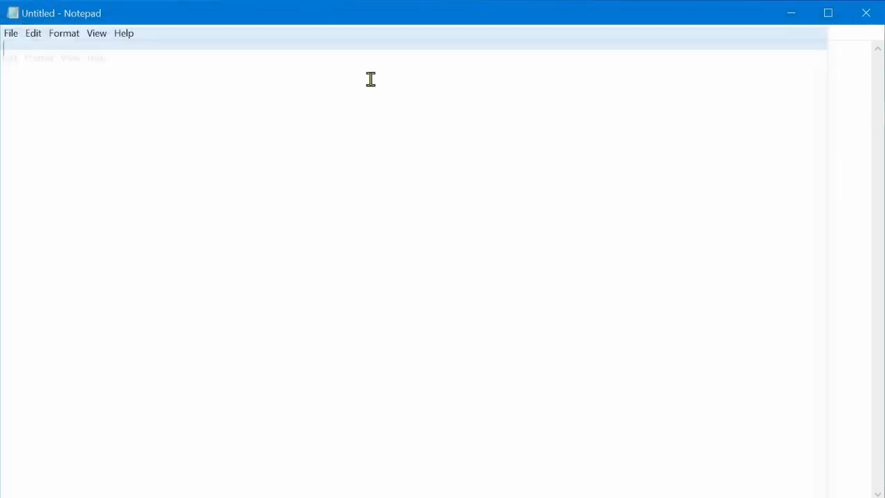
Open the saved letter file from the Documents folder.
click(12, 34)
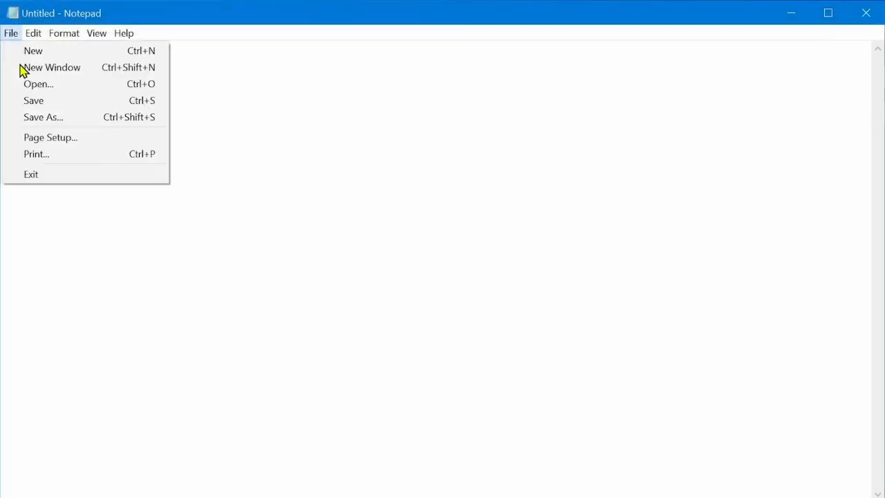
click(55, 92)
scroll(228, 261, down, 2)
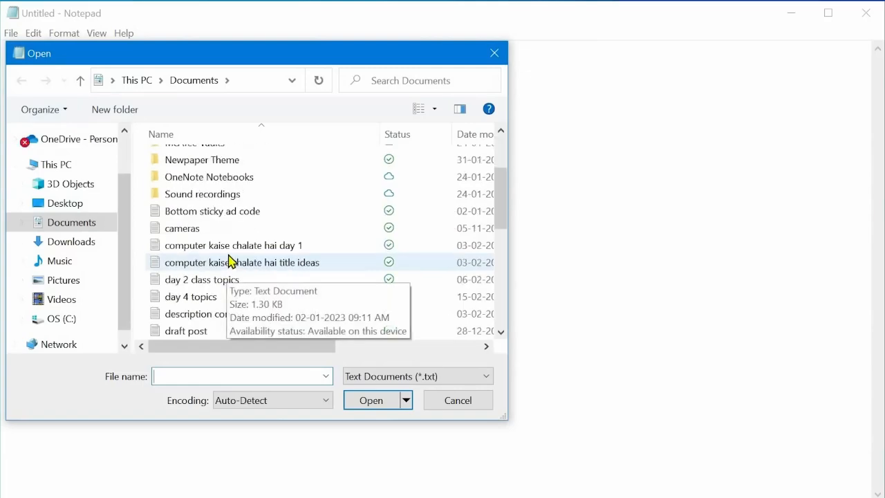
scroll(230, 262, down, 2)
click(204, 313)
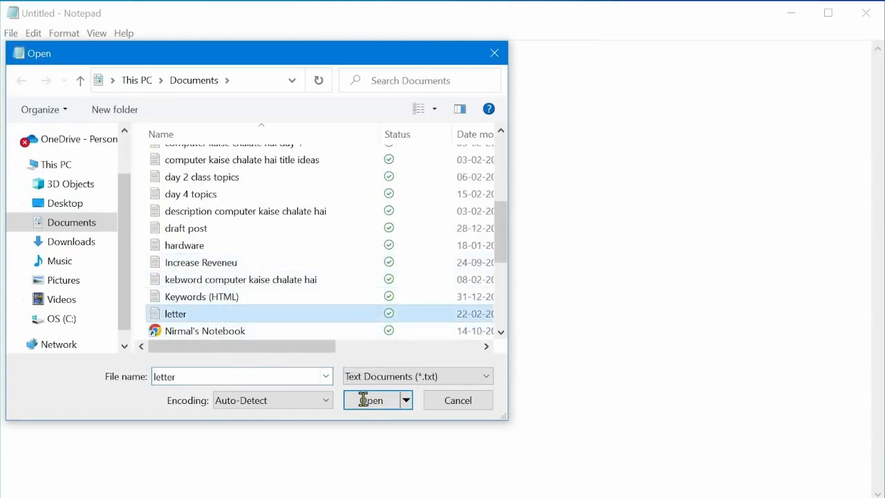
click(364, 399)
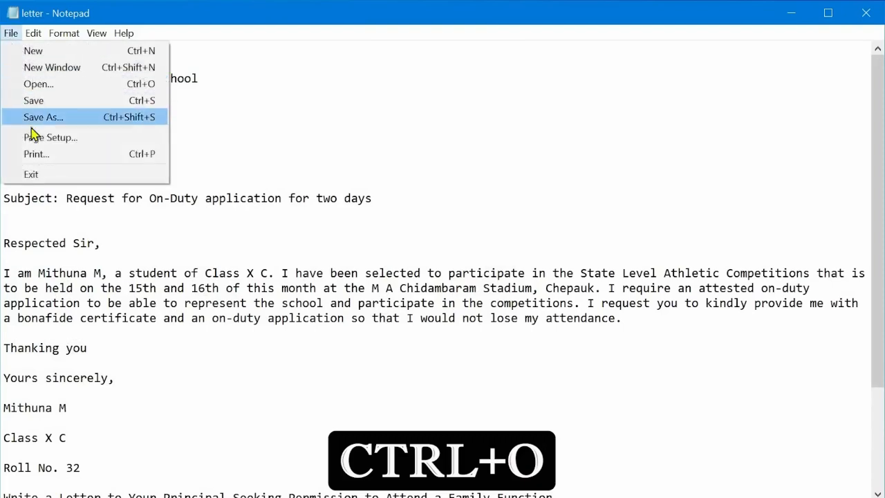
Review the Print and Page Setup dialogs, closing each without changing any settings.
click(87, 161)
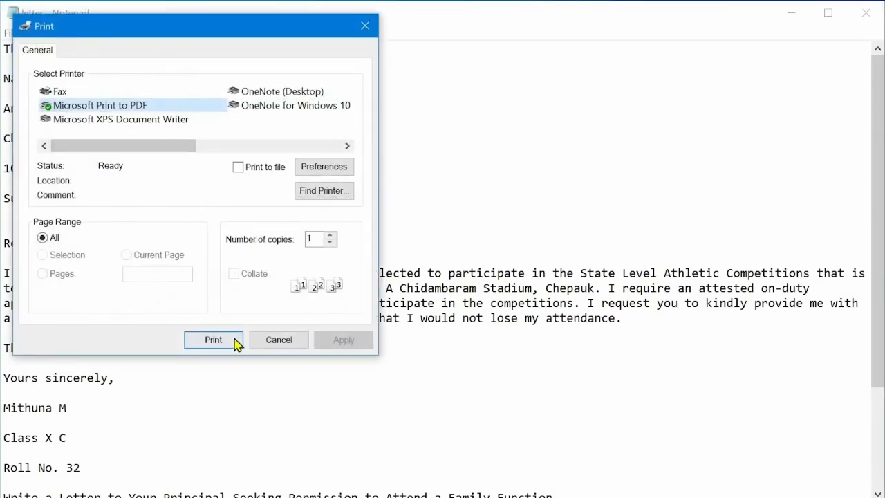
click(271, 341)
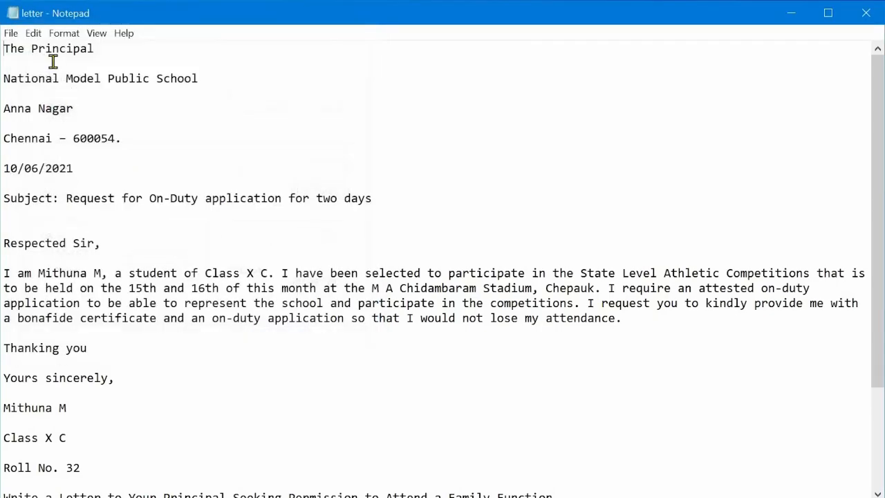
click(11, 33)
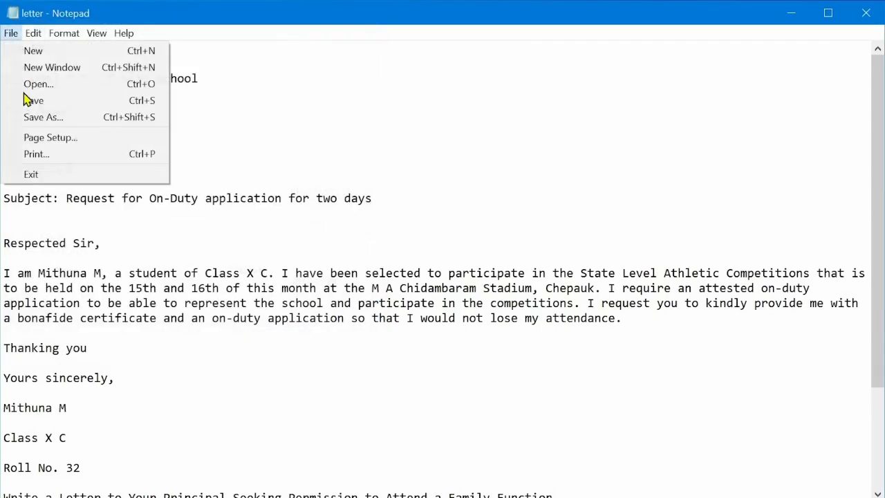
click(83, 142)
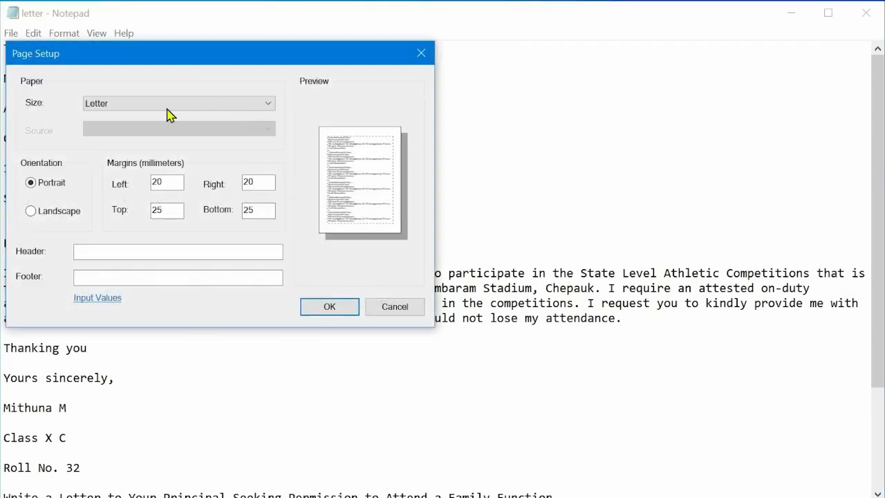
key(Return)
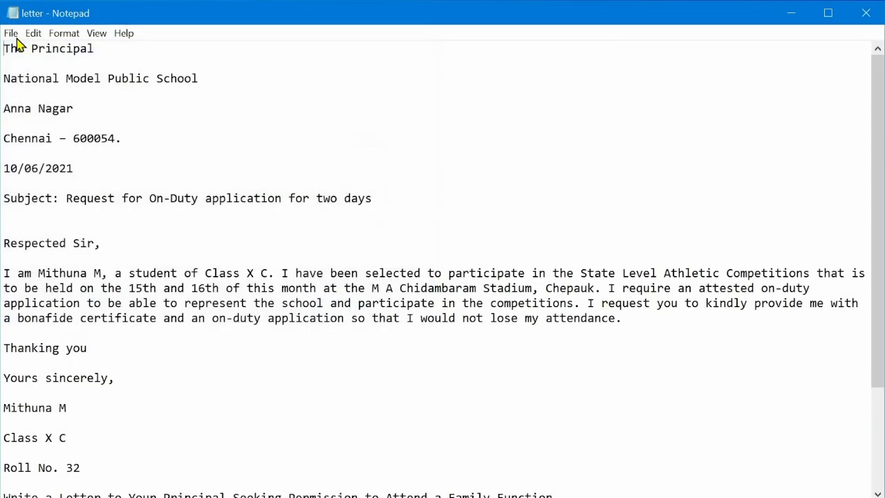
Undo the last edit to the letter.
click(10, 33)
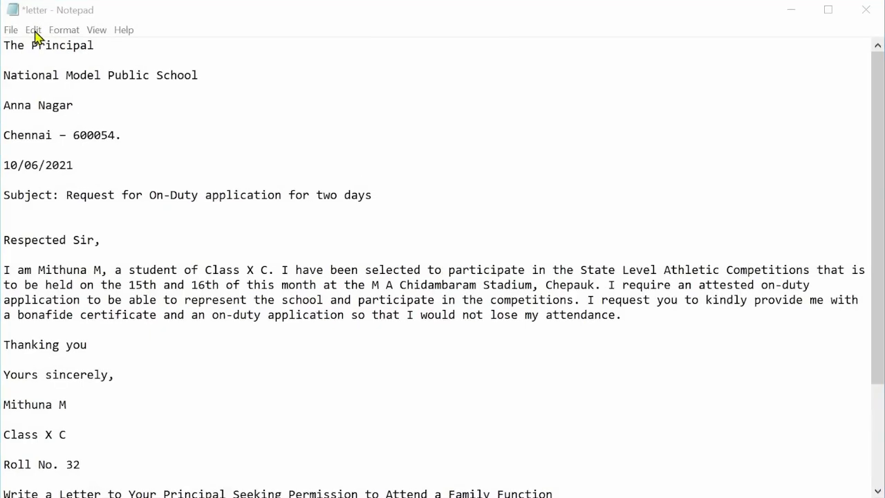
click(33, 31)
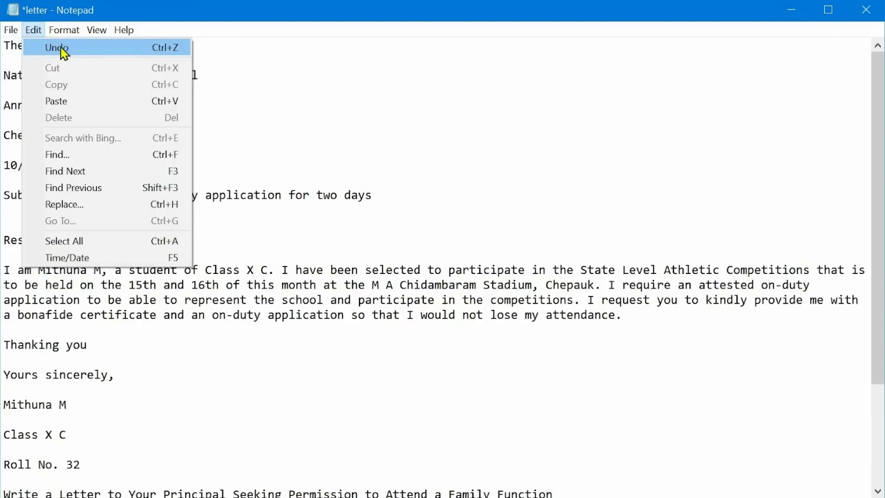
click(83, 53)
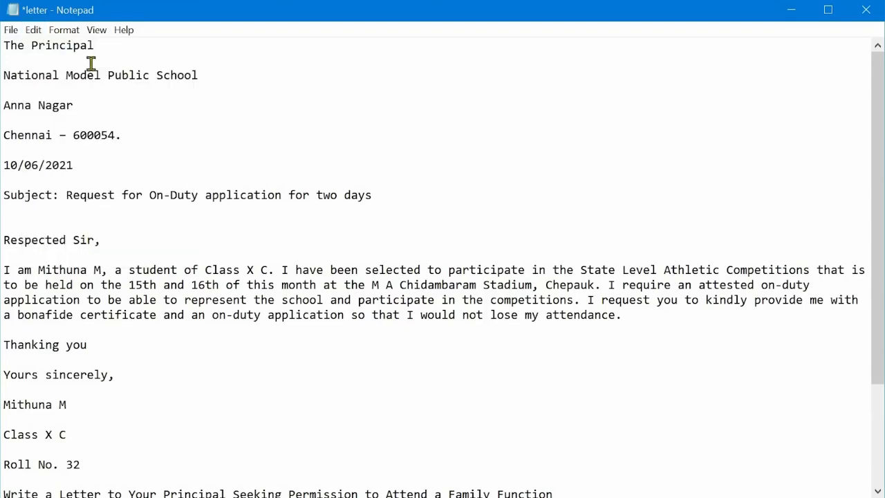
Cut the line National Model Public School from the letter.
click(34, 31)
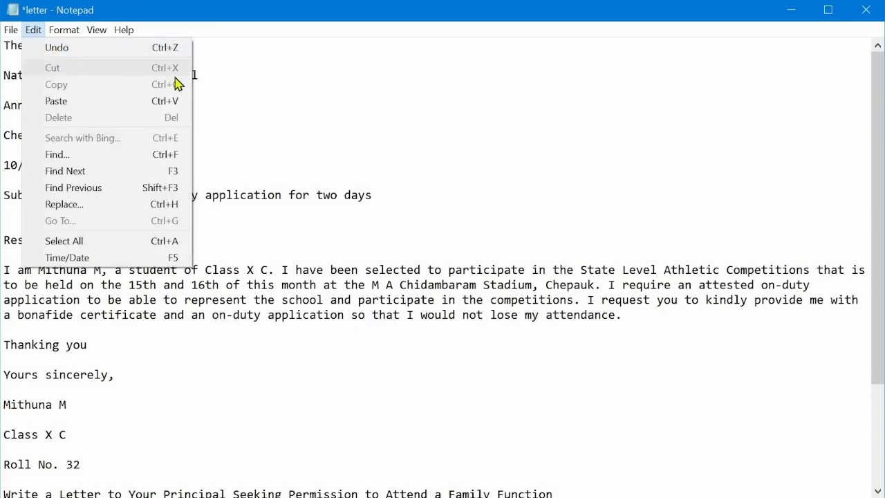
click(213, 77)
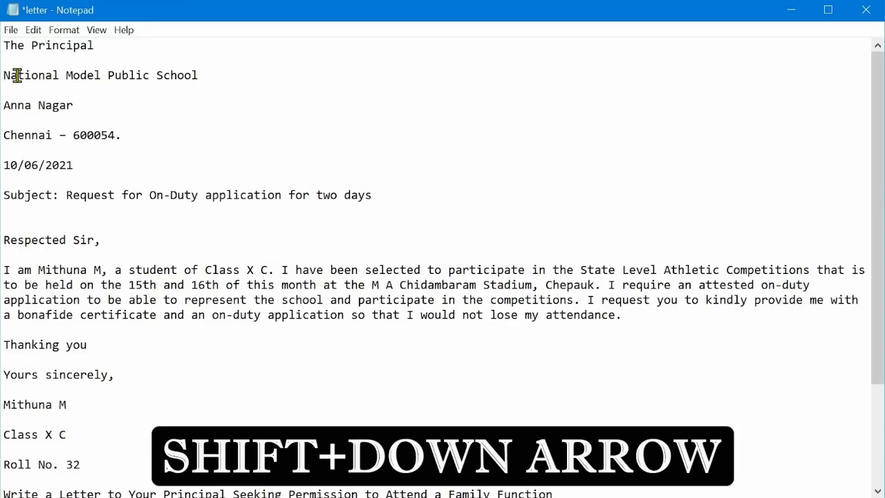
key(shift+Down)
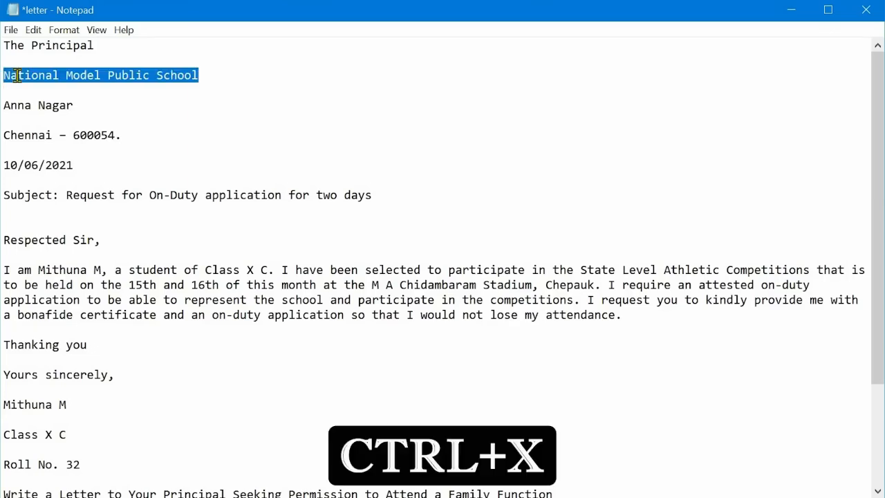
key(ctrl+x)
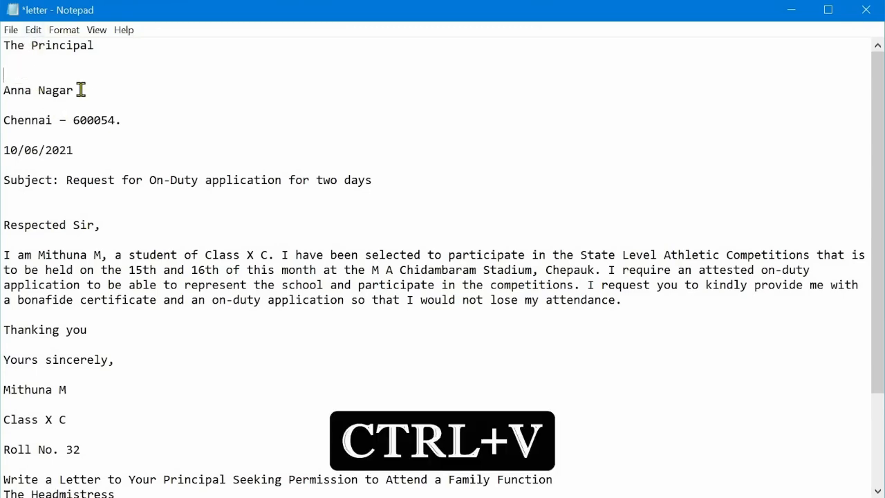
Paste the line National Model Public School back on the blank line below The Principal.
click(34, 31)
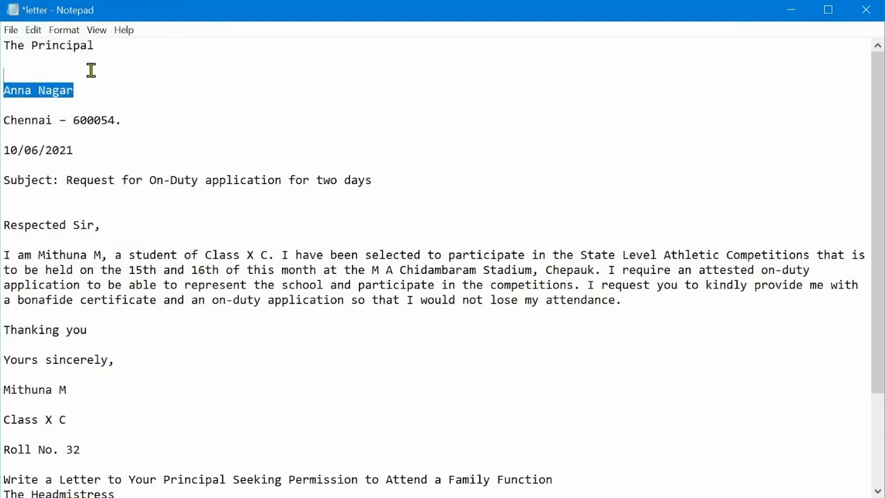
click(91, 70)
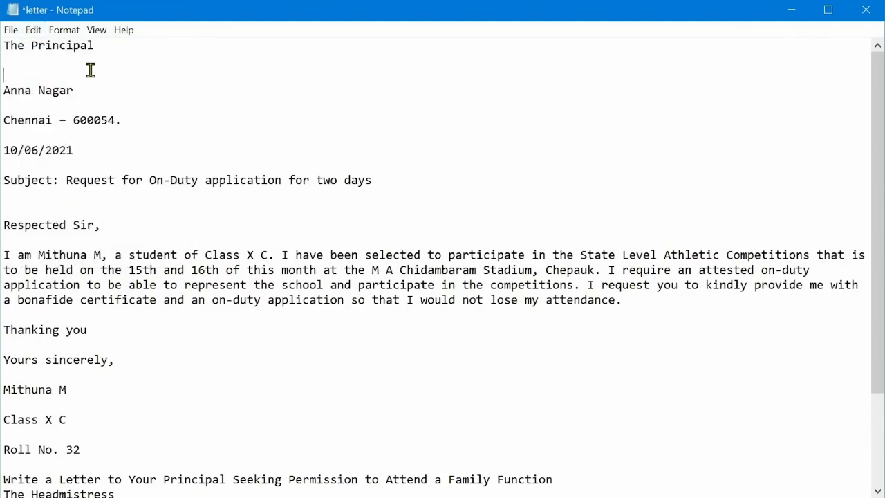
key(ctrl+v)
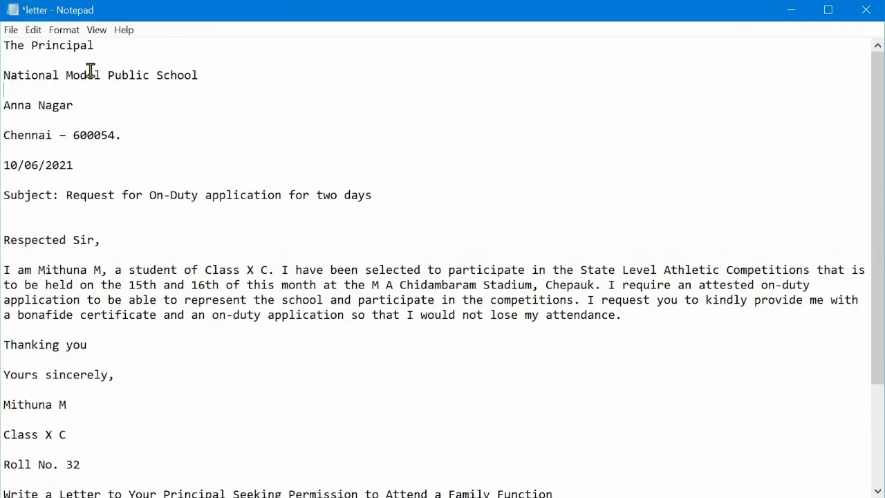
Delete the word Model from the line National Model Public School.
click(33, 29)
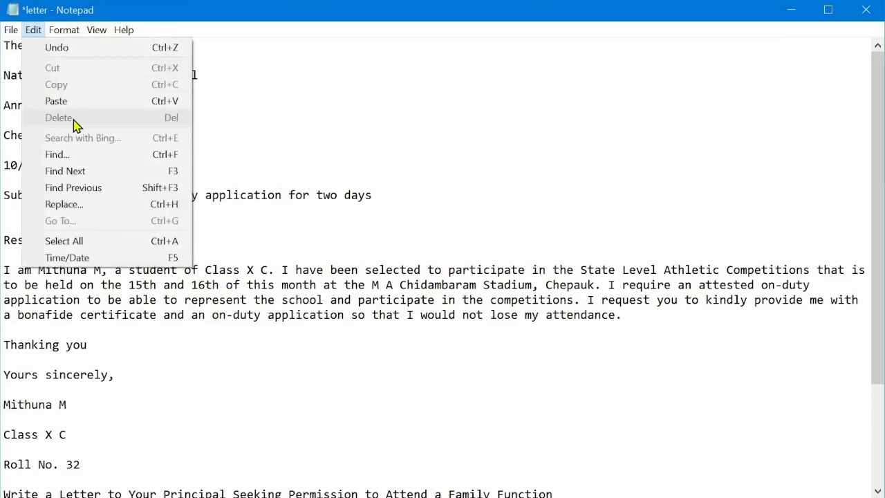
click(85, 75)
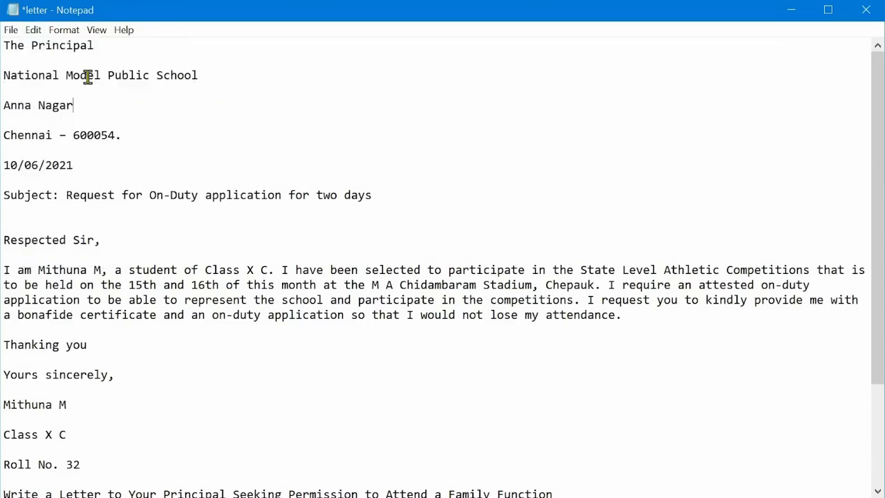
double_click(80, 76)
click(71, 75)
double_click(83, 77)
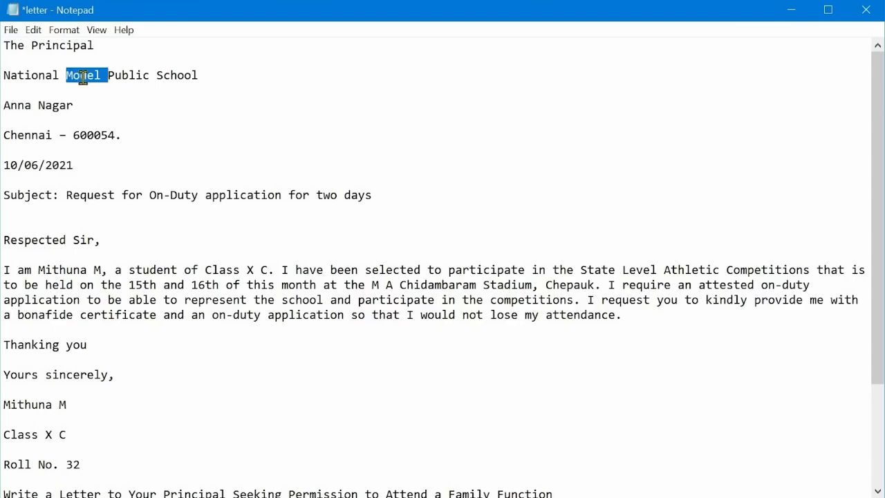
key(Delete)
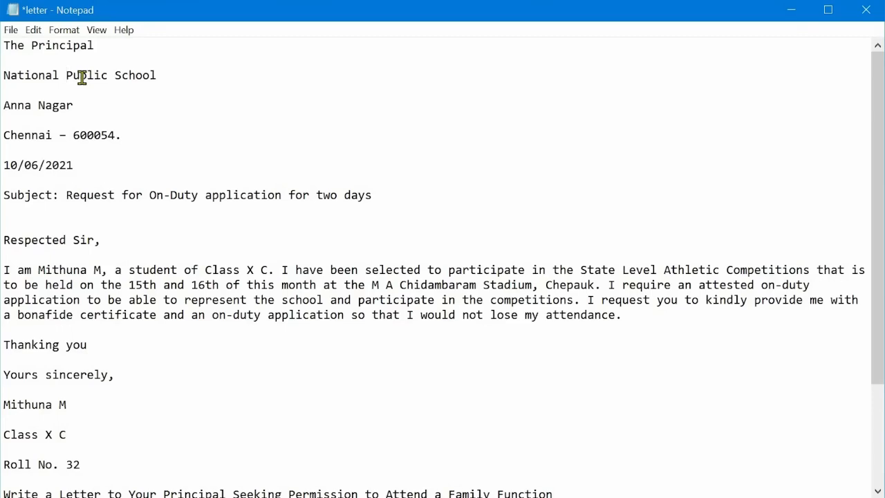
Open Find and search the letter for the word Sir.
click(34, 31)
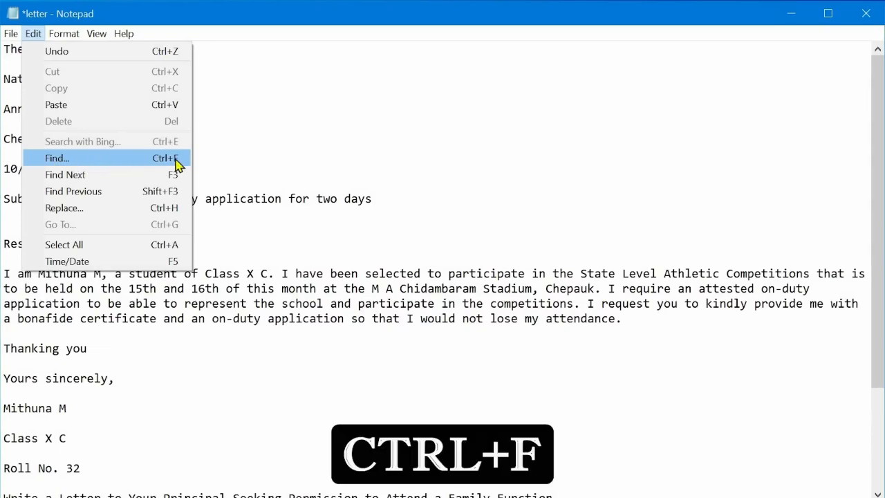
click(243, 177)
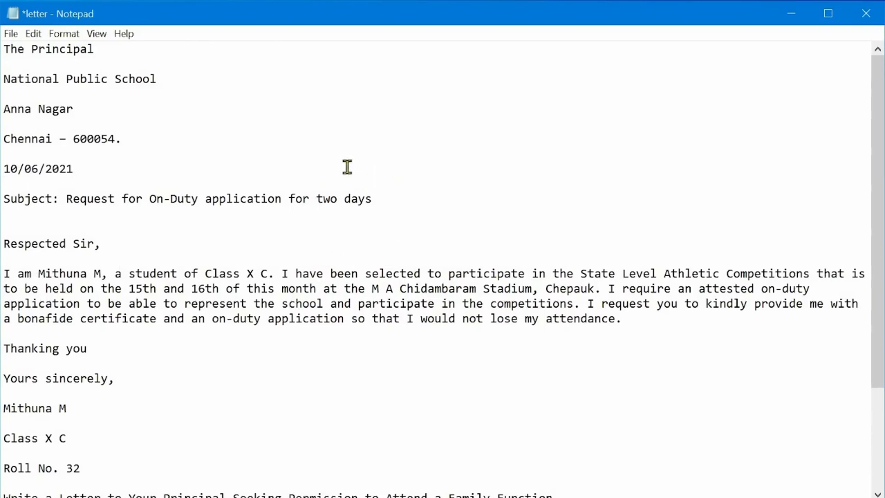
key(ctrl+f)
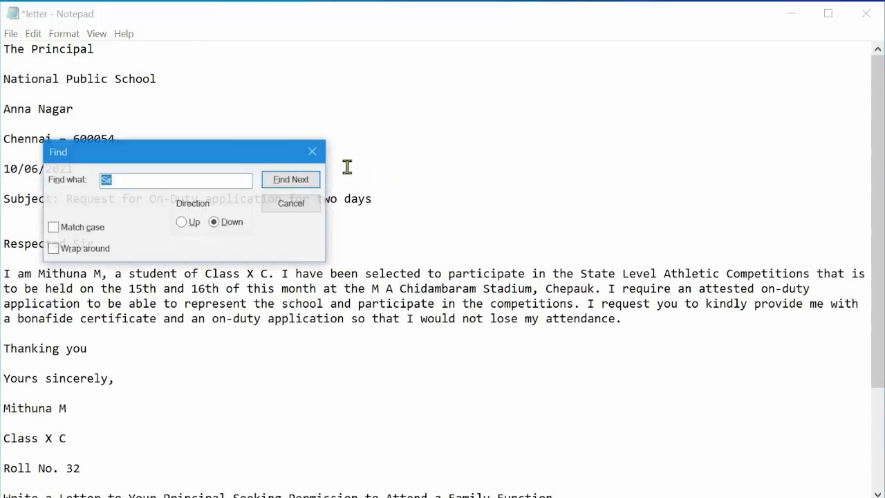
drag(231, 158, 376, 148)
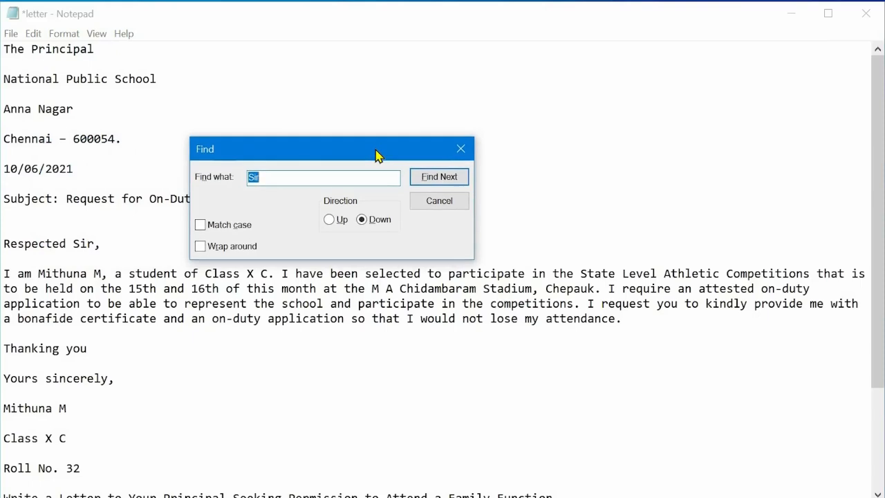
key(BackSpace)
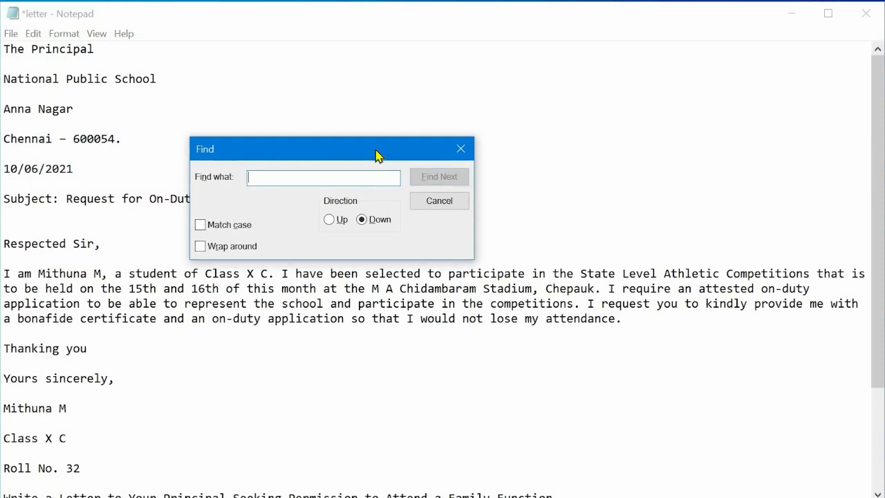
text(Sir)
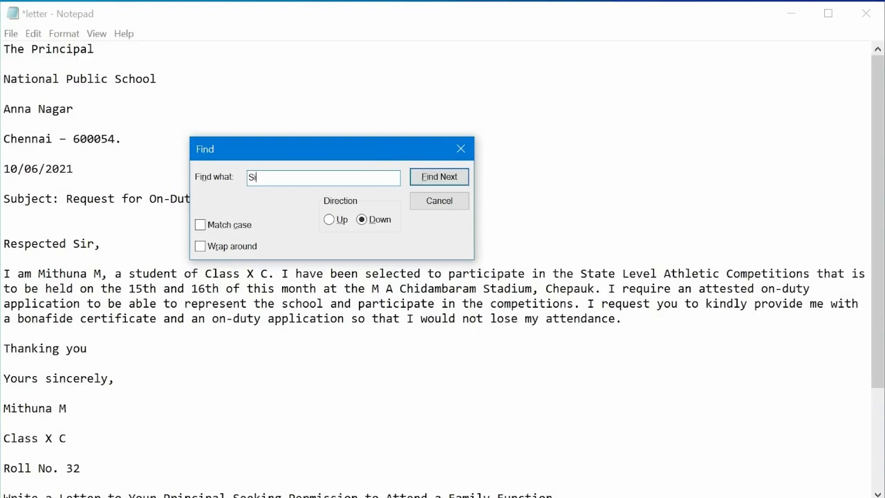
click(454, 178)
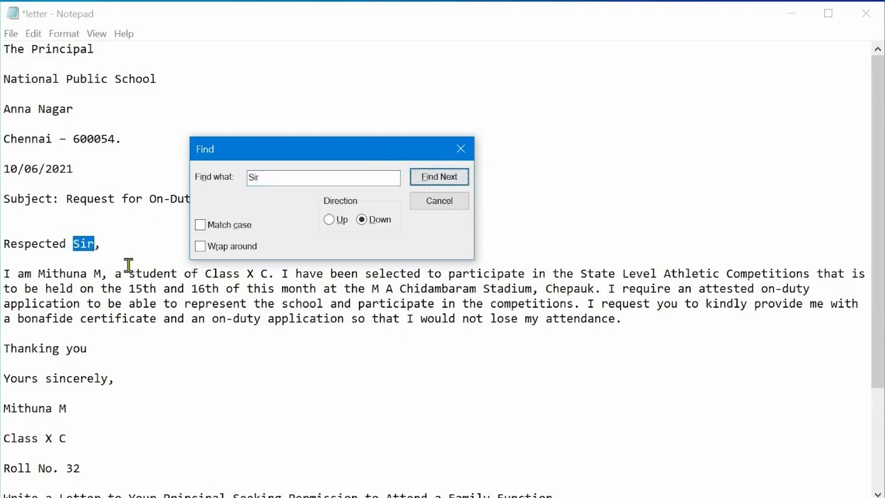
Search downward for Sir again from a later point in the letter.
click(5, 52)
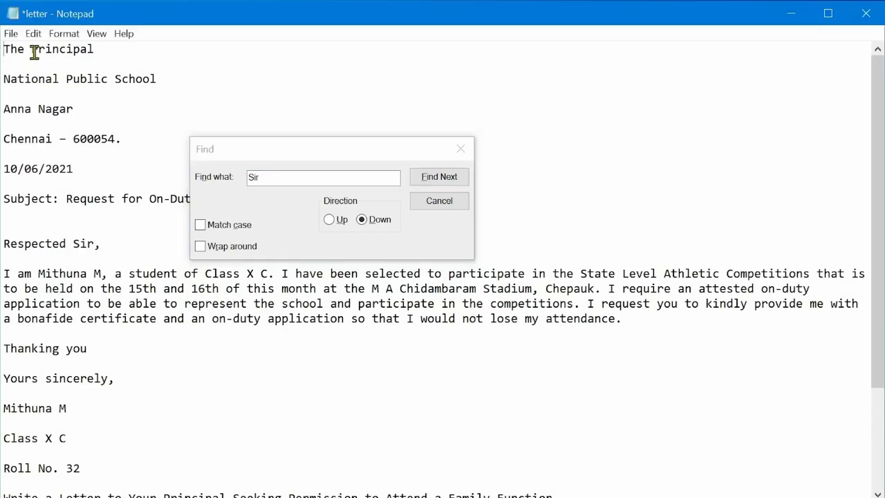
drag(94, 243, 73, 244)
click(101, 346)
click(437, 178)
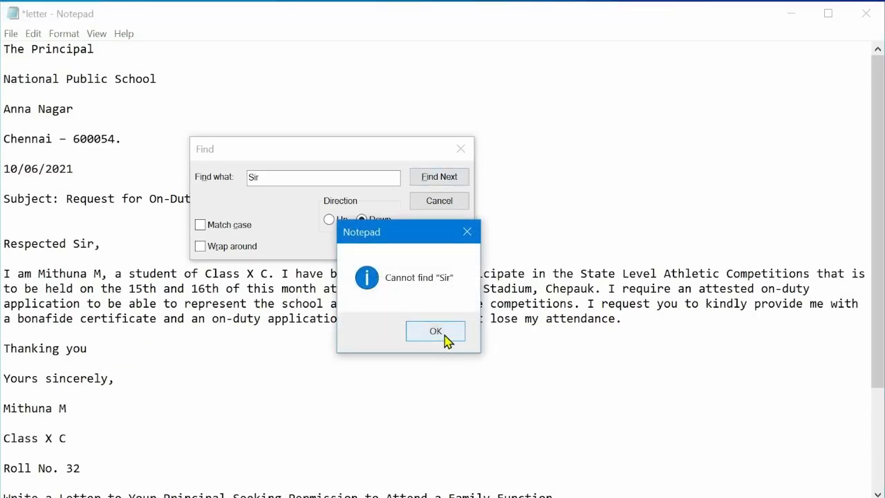
click(444, 332)
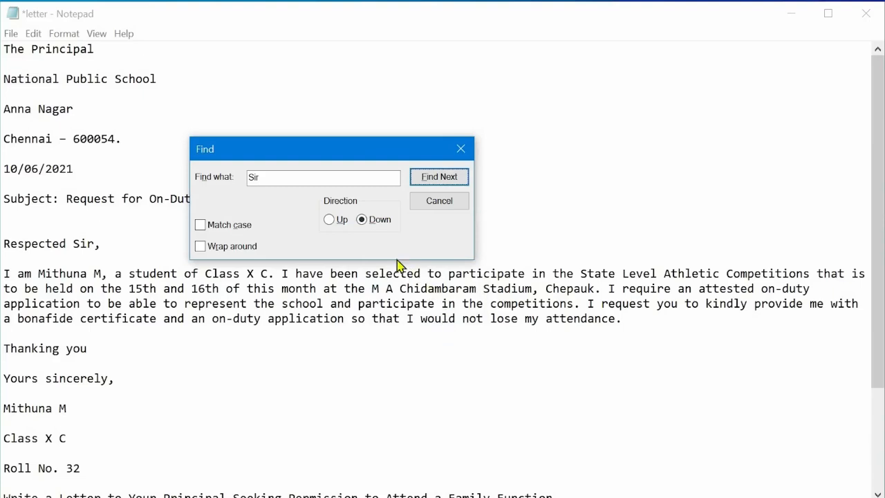
Switch the search direction to Up and find Sir again.
click(330, 220)
click(432, 181)
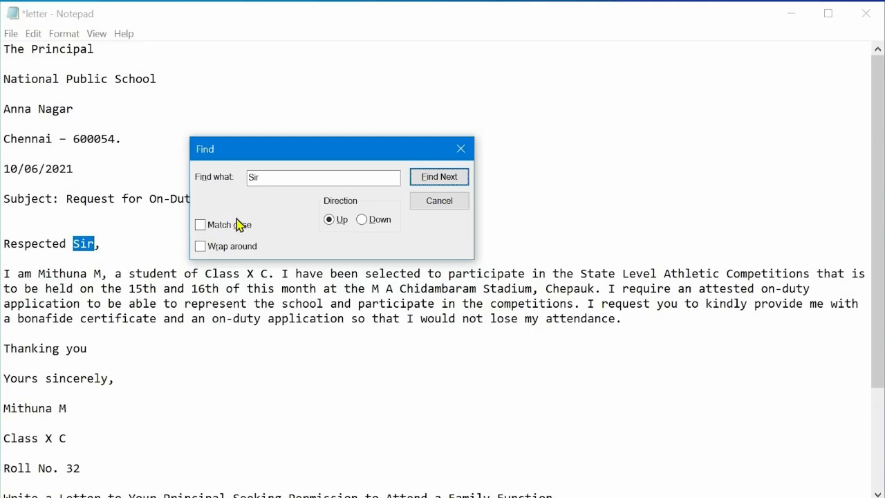
click(435, 181)
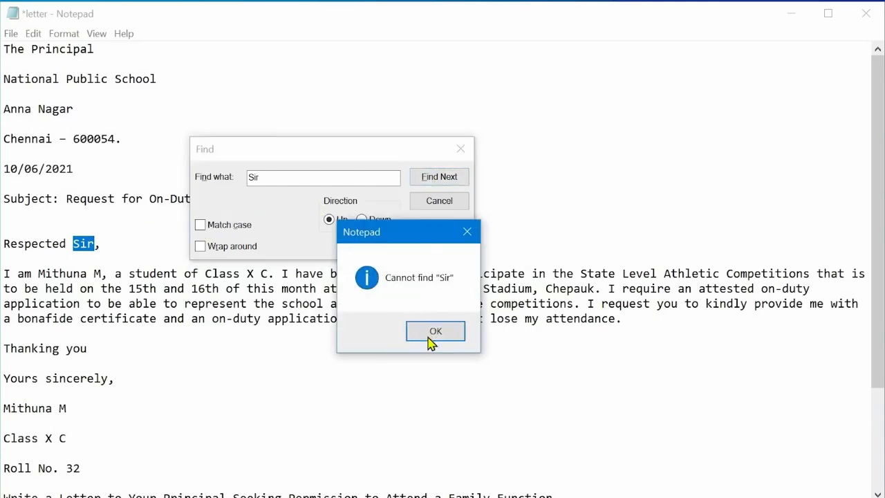
key(Return)
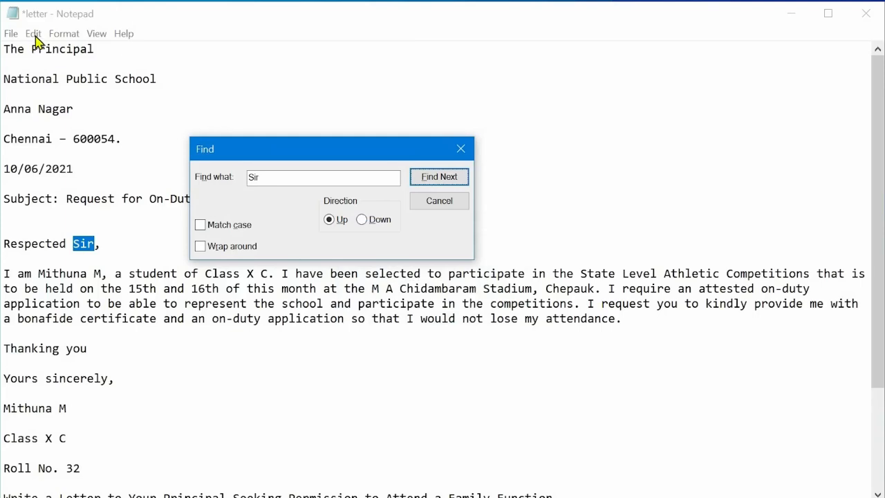
Replace all occurrences of Sir with madam in the letter.
click(34, 33)
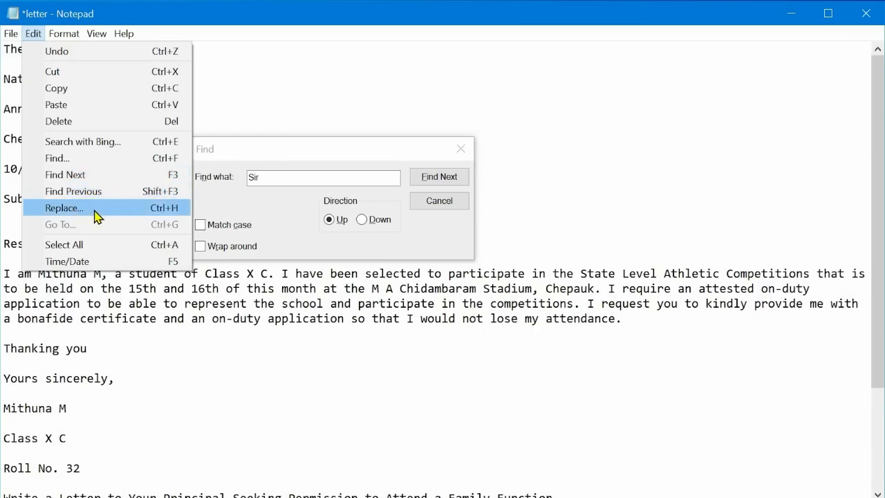
click(97, 216)
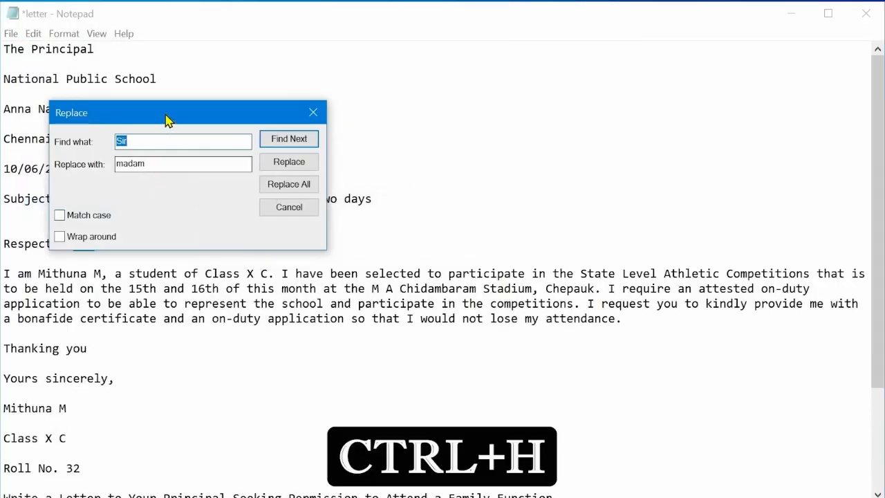
drag(166, 121, 298, 124)
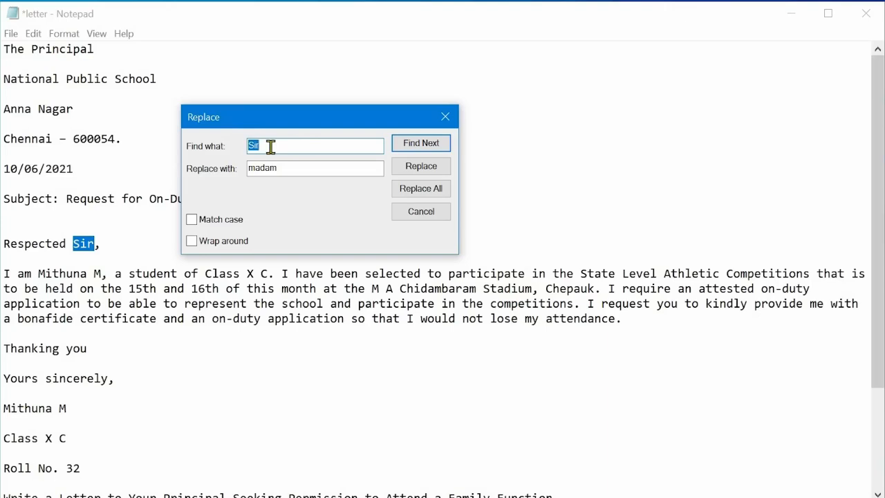
click(270, 147)
key(BackSpace)
key(BackSpace)
click(423, 193)
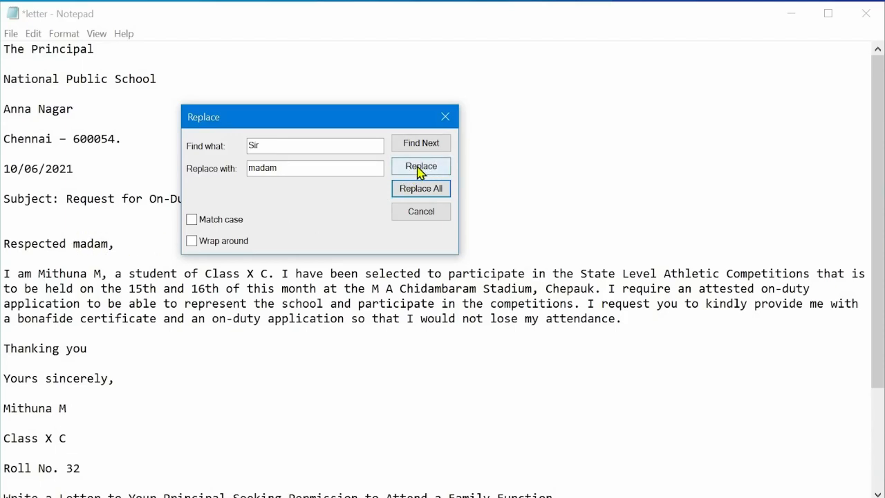
click(420, 211)
Turn off Word Wrap for the letter.
click(31, 12)
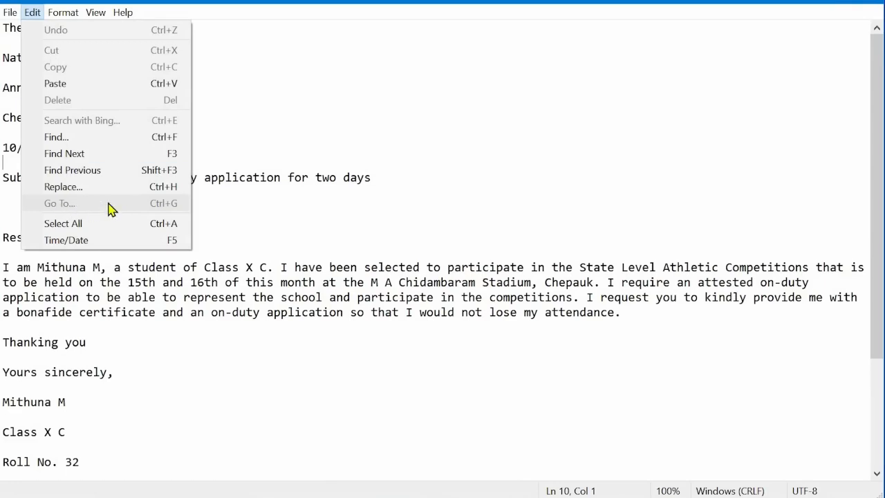
click(222, 147)
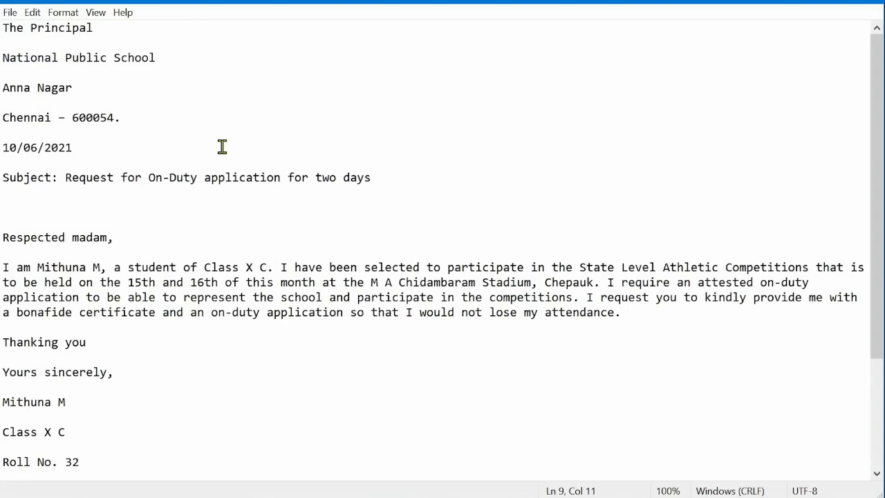
click(63, 12)
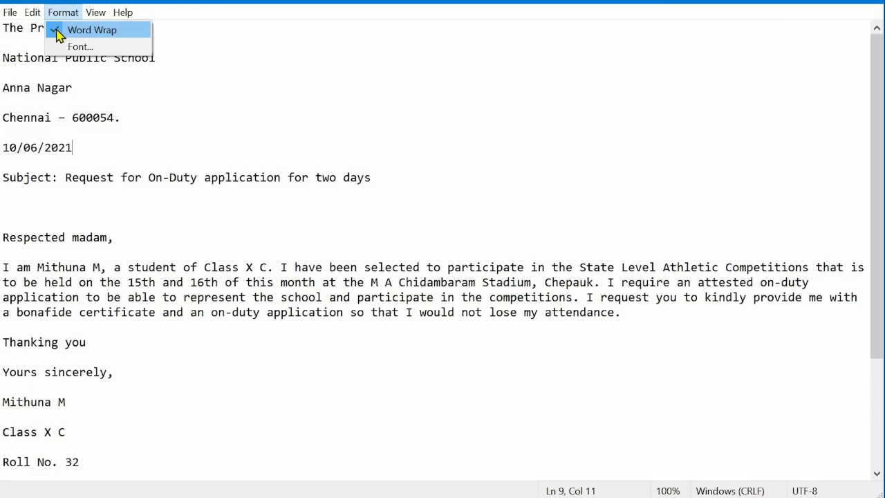
click(56, 29)
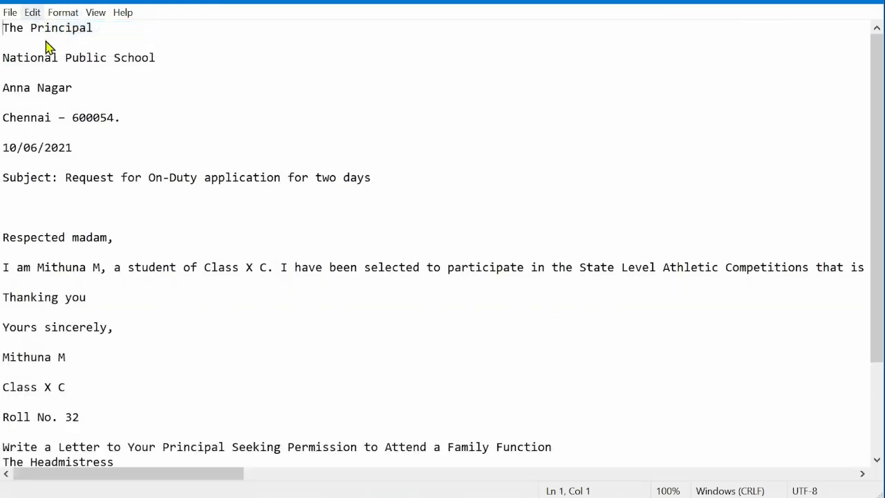
Move the cursor to line 10 with Go To.
click(32, 12)
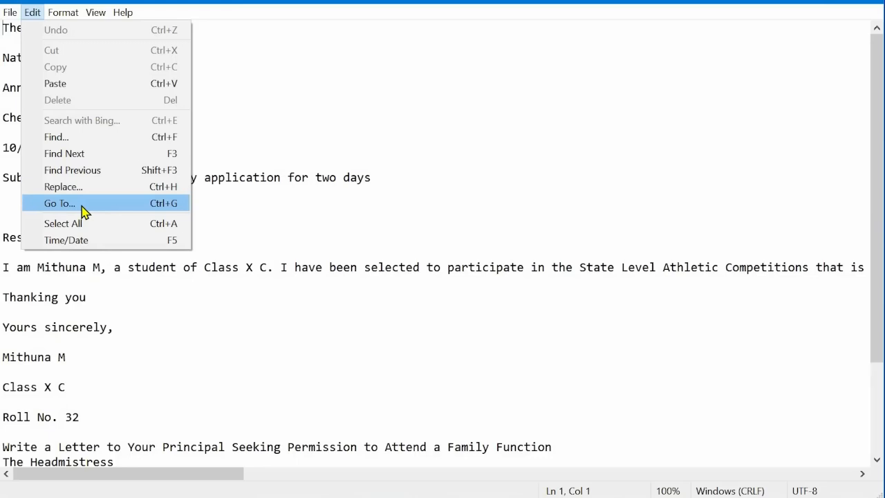
click(83, 211)
drag(256, 59, 334, 61)
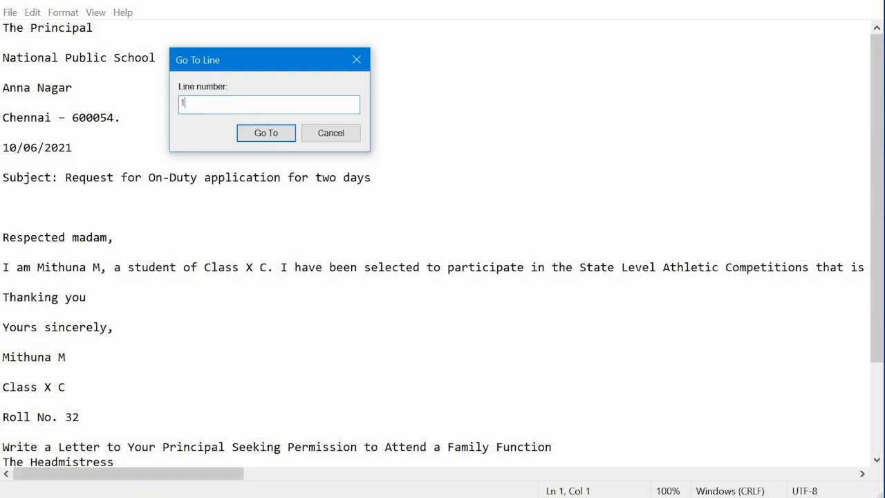
text(10)
click(253, 134)
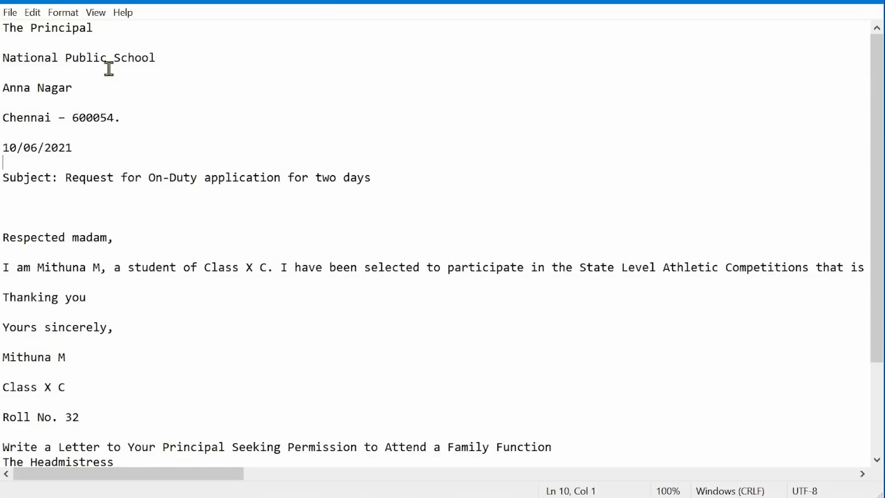
Select all the text in the letter, then clear the selection.
click(33, 12)
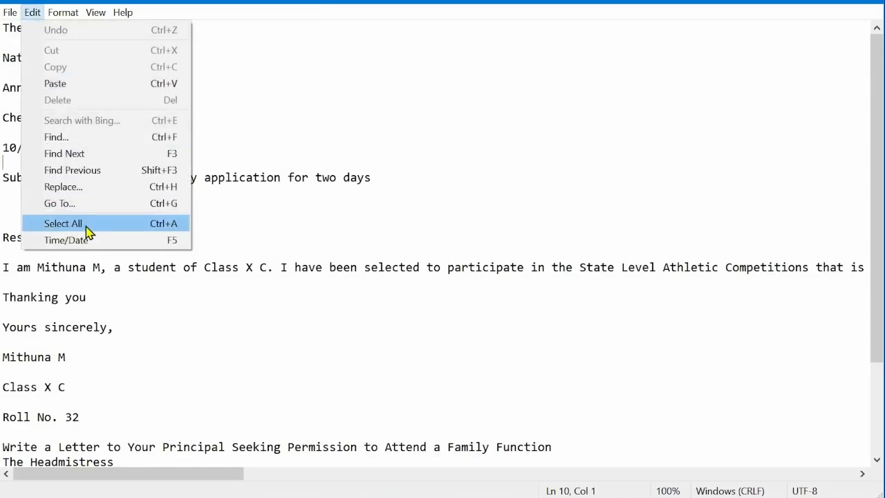
click(230, 218)
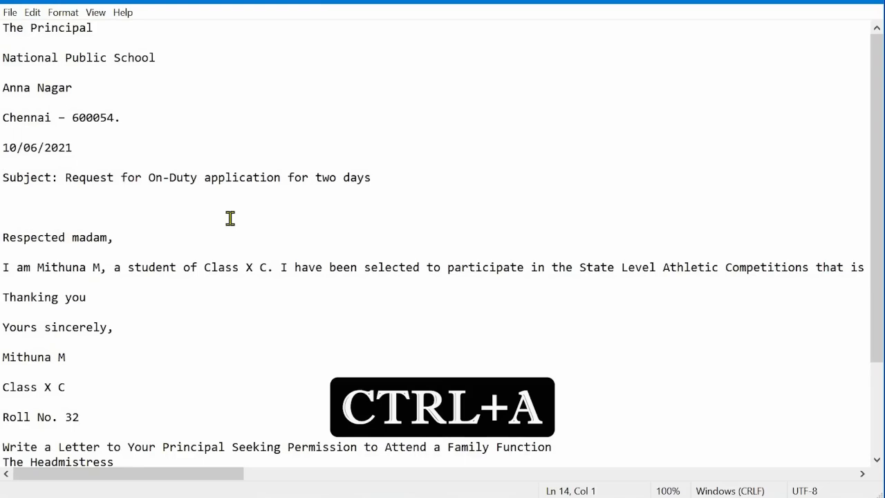
key(ctrl+a)
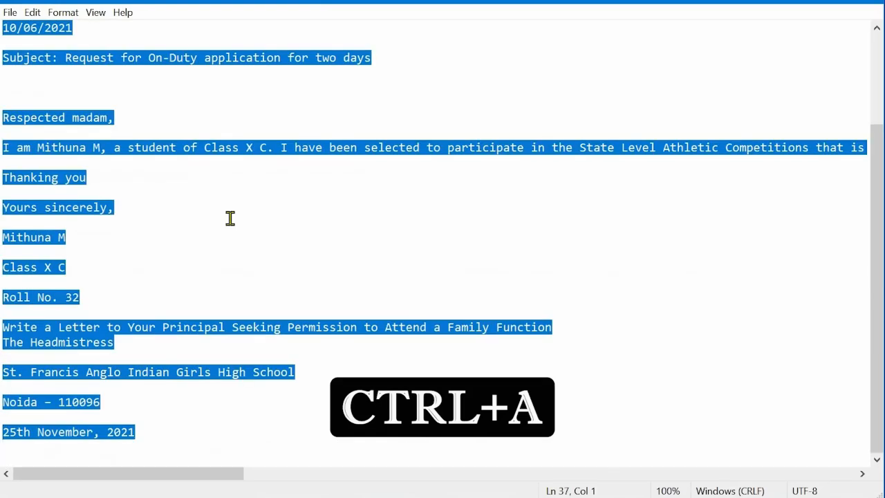
click(230, 217)
Insert the current time and date on the blank line below the subject.
click(32, 13)
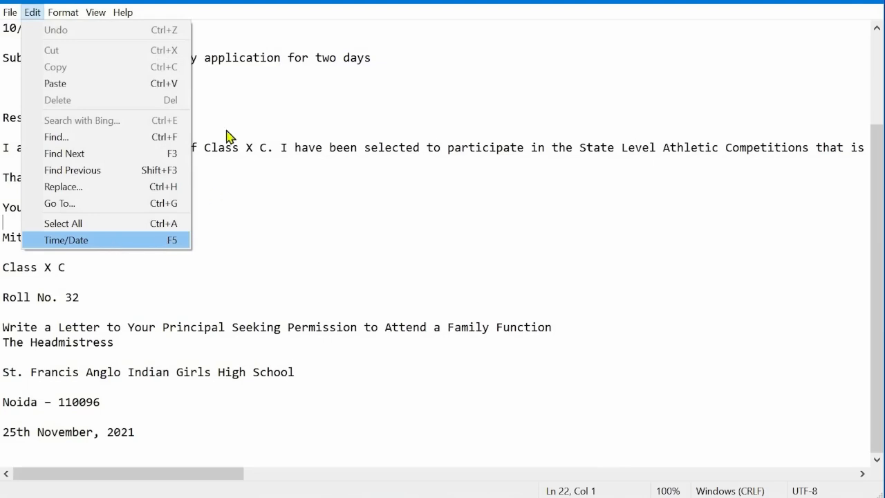
click(210, 95)
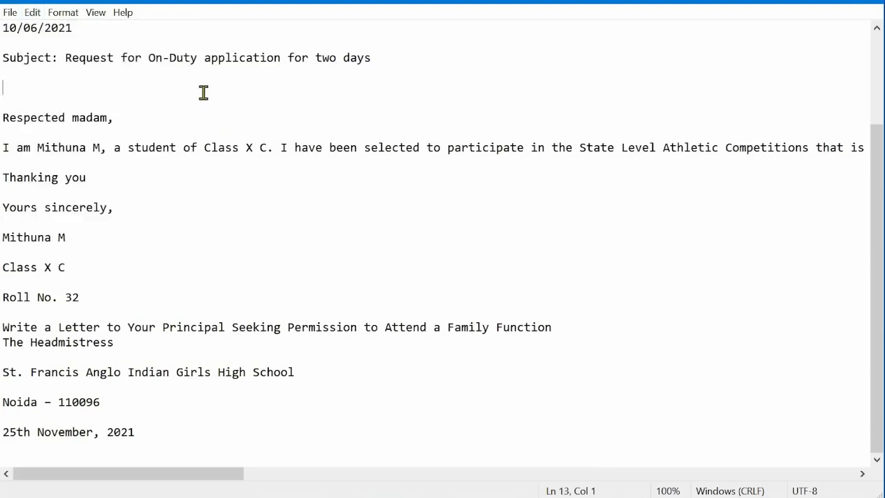
key(F5)
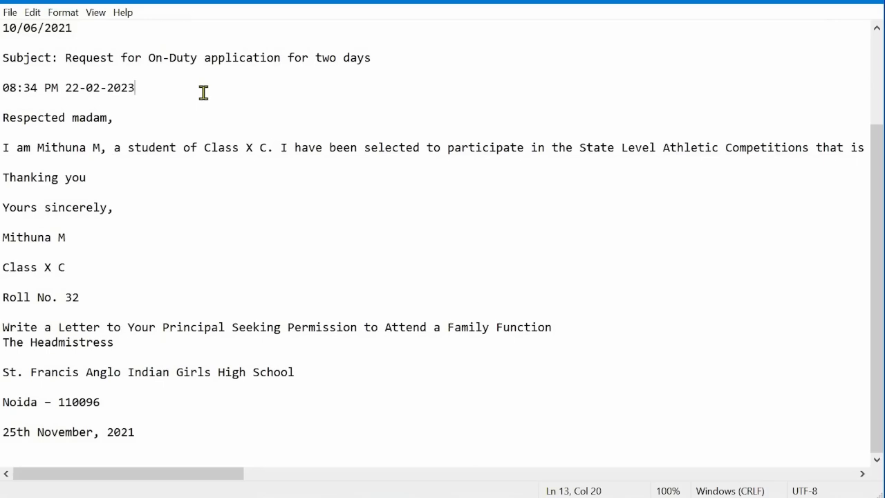
Turn Word Wrap back on for the letter and widen the window slightly.
click(32, 13)
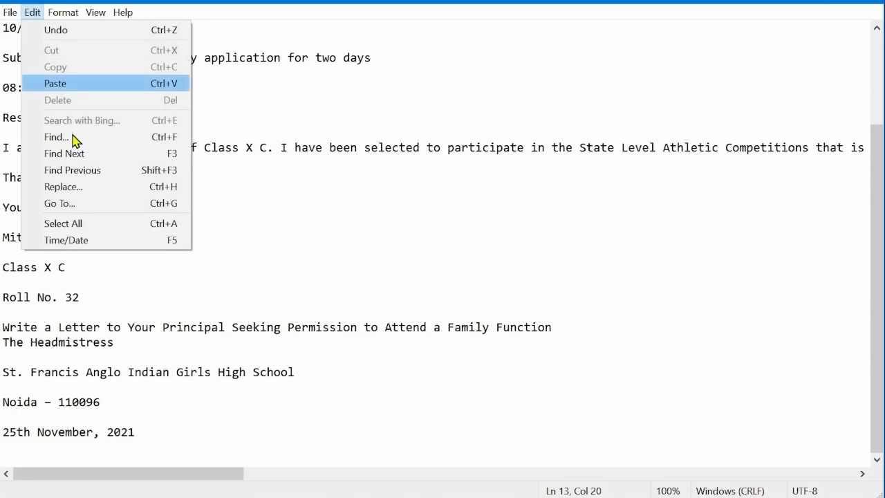
click(211, 121)
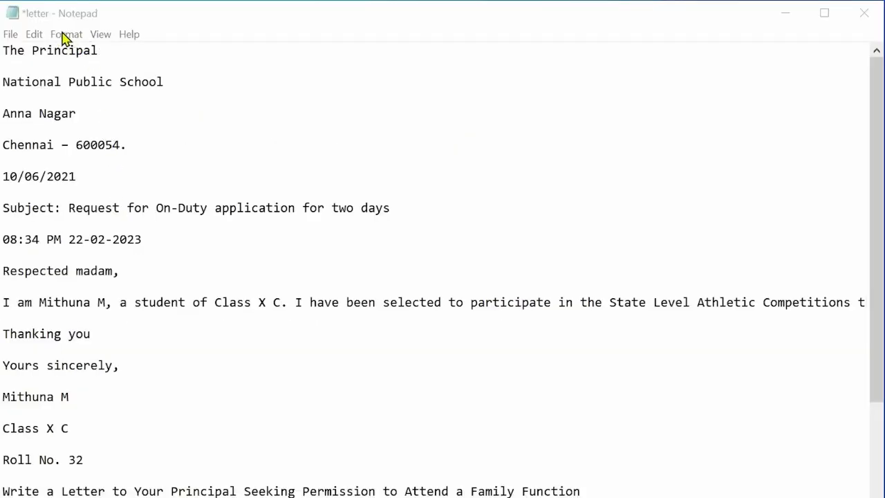
click(68, 35)
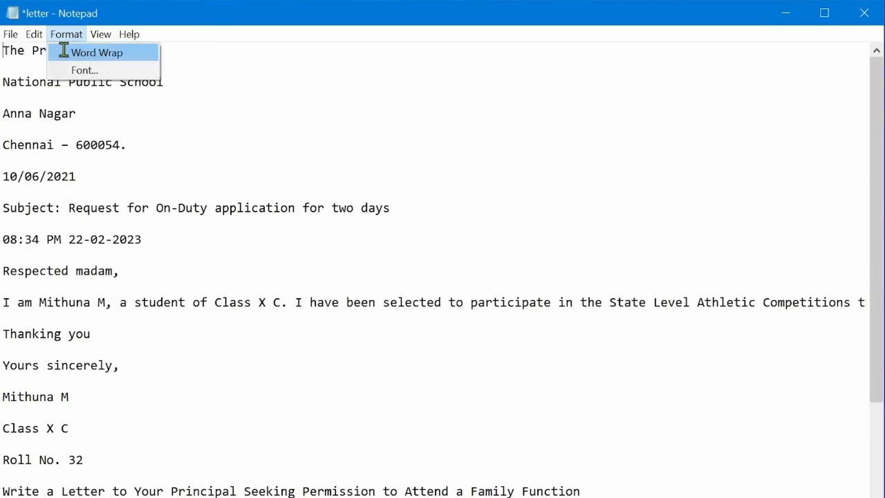
click(63, 53)
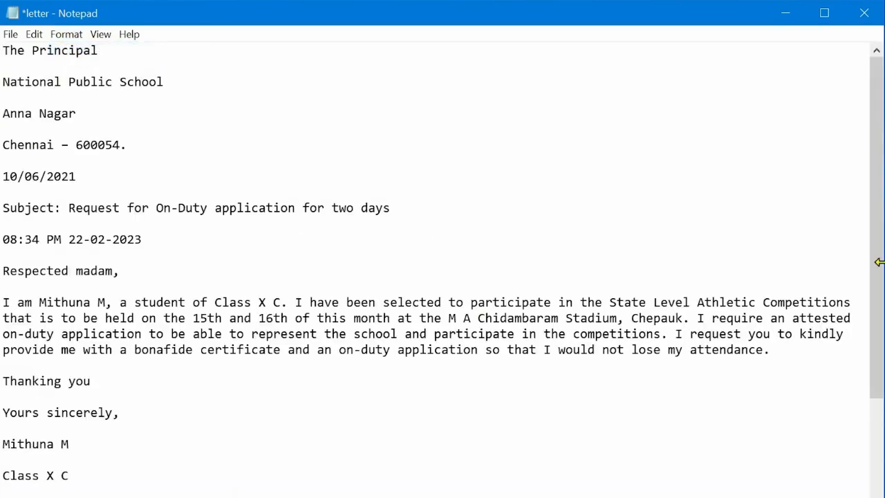
mouse_move(879, 262)
mouse_down()
mouse_move(720, 262)
mouse_move(861, 261)
mouse_move(865, 272)
mouse_up()
Set the letter's font to Consolas, Bold Italic, size 18.
click(66, 35)
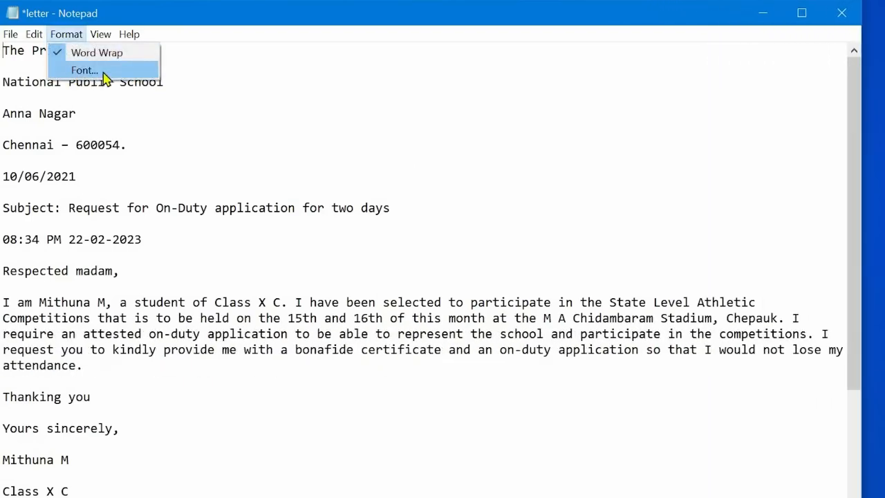
click(103, 72)
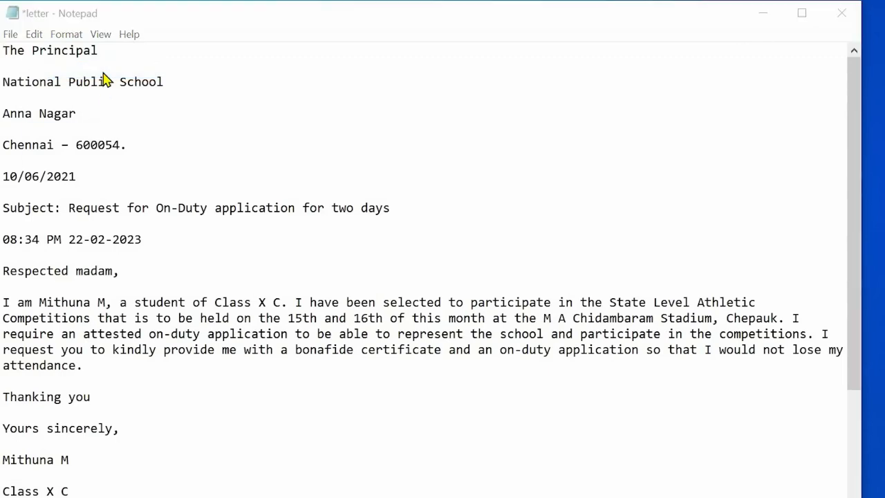
scroll(110, 237, down, 4)
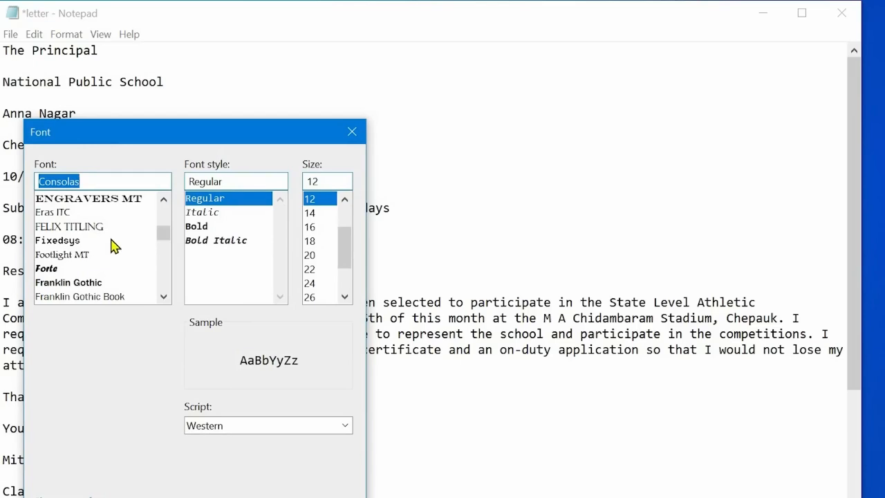
scroll(92, 228, down, 6)
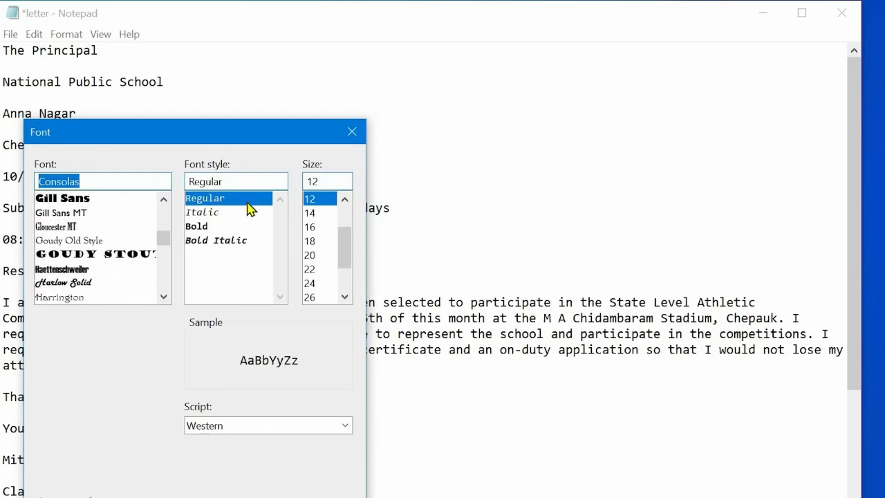
click(224, 242)
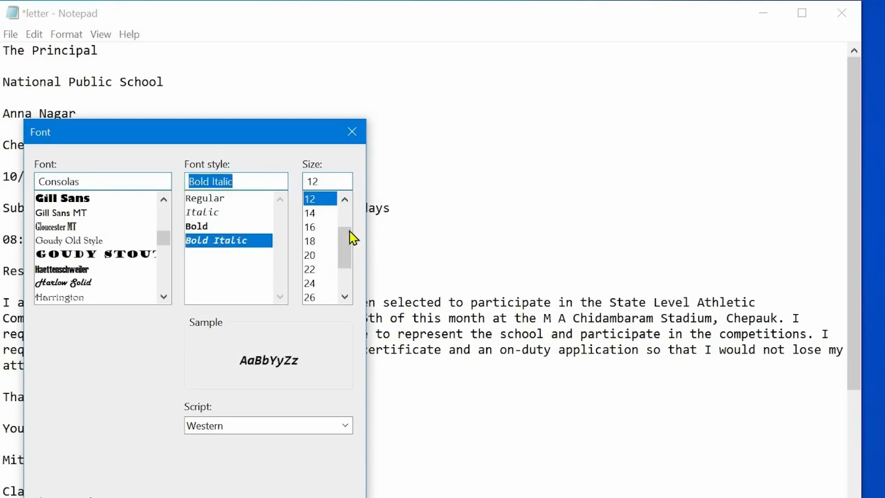
scroll(352, 242, up, 1)
scroll(353, 238, down, 2)
click(310, 227)
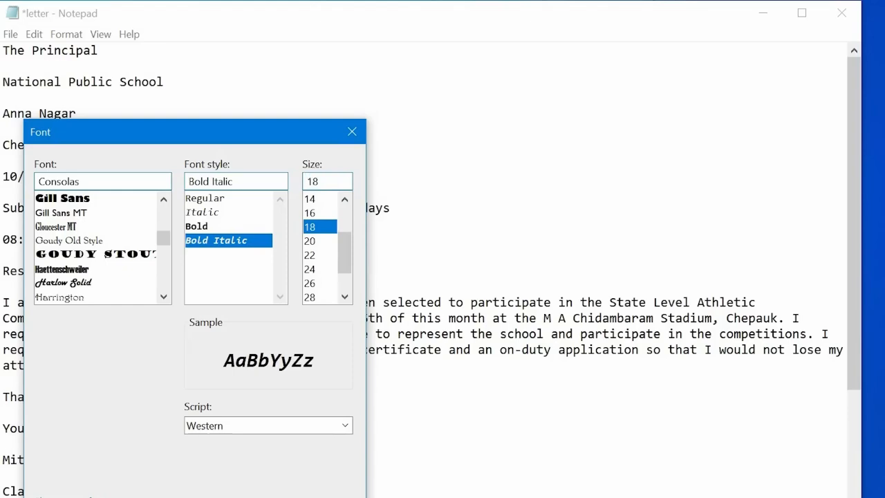
key(Return)
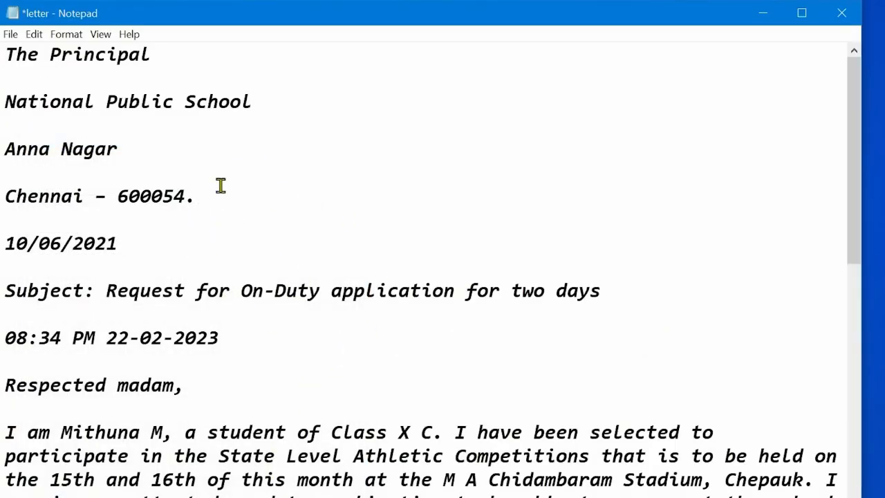
Hide the status bar.
click(102, 38)
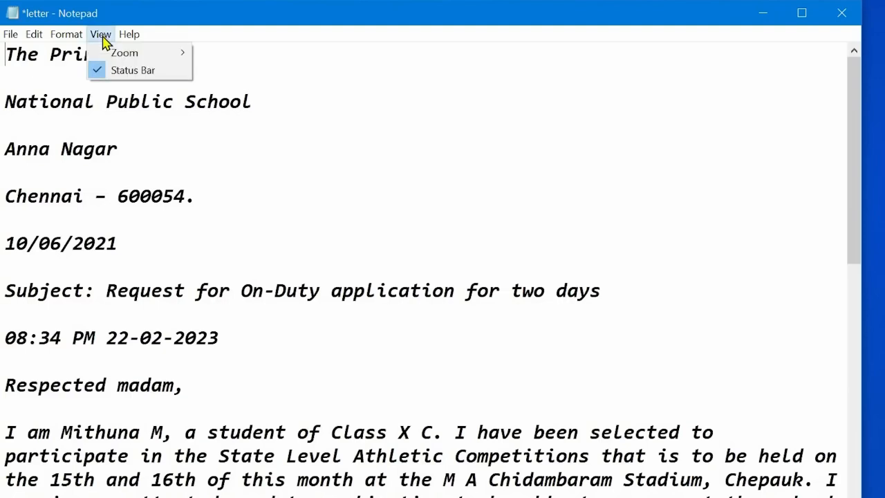
mouse_move(141, 60)
click(95, 69)
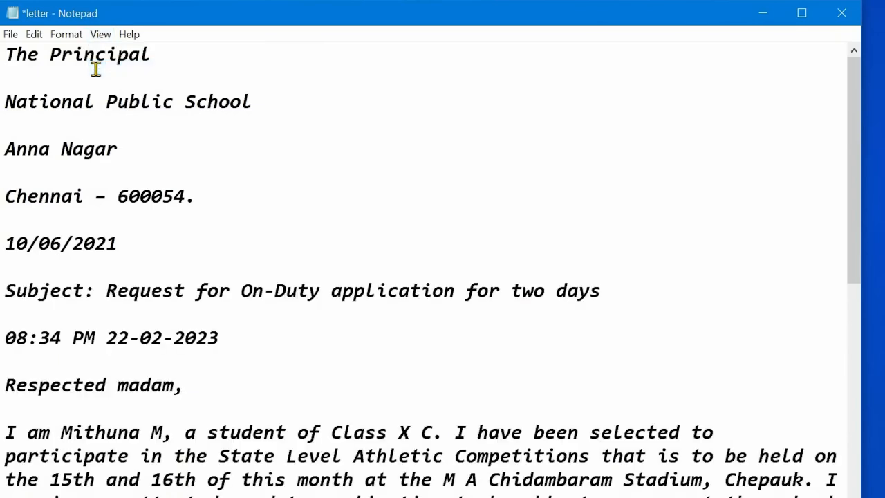
Close Notepad without saving the changes to the letter.
click(130, 35)
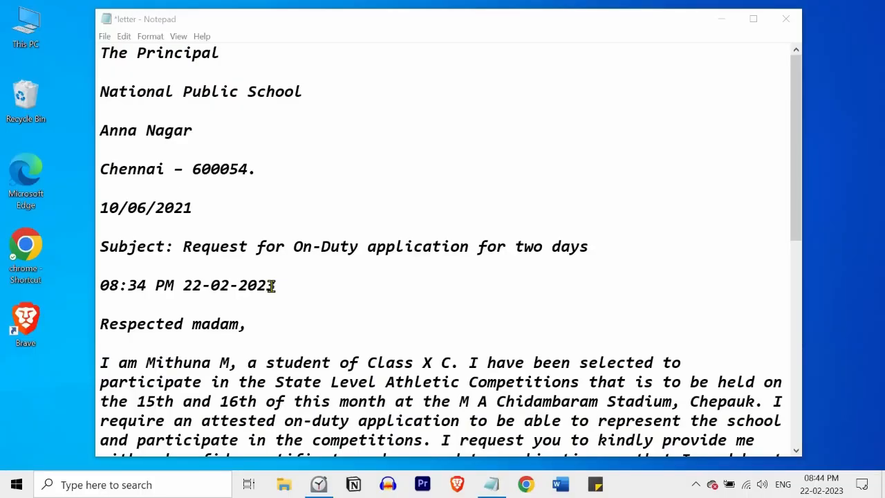
click(785, 20)
click(463, 252)
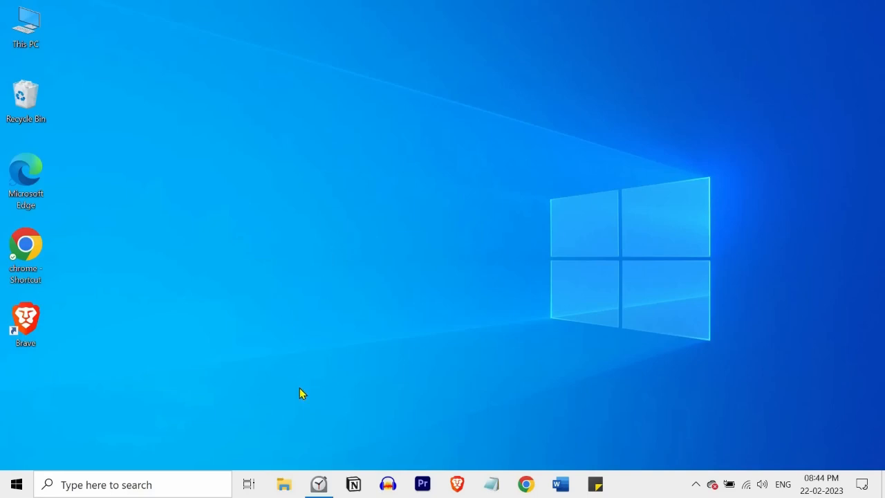
Reopen the letter file from the Documents > EasyTech Class folder in File Explorer.
click(283, 486)
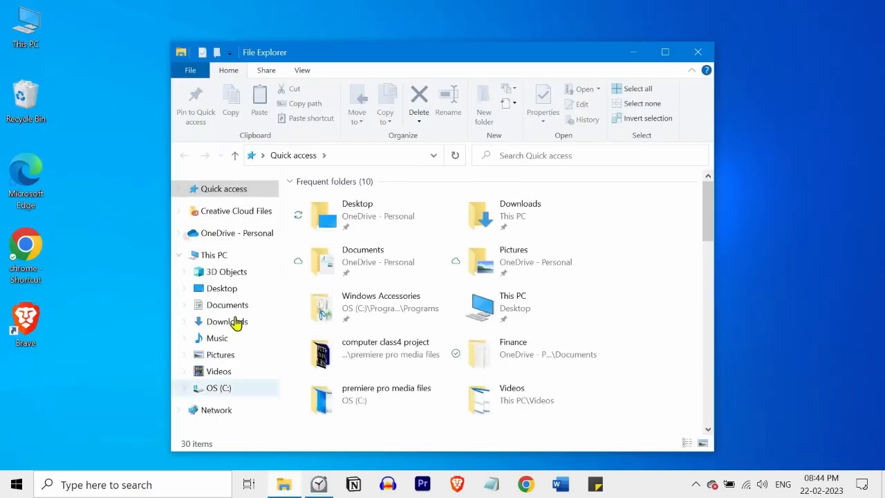
double_click(309, 270)
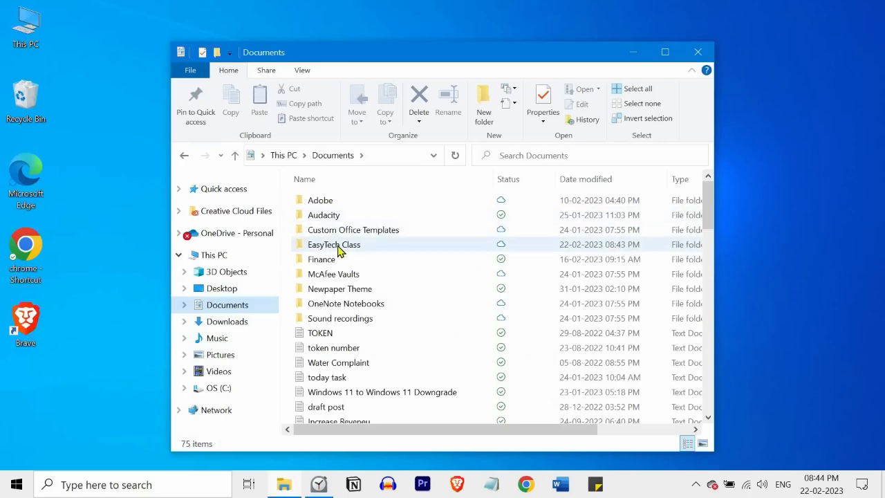
double_click(335, 132)
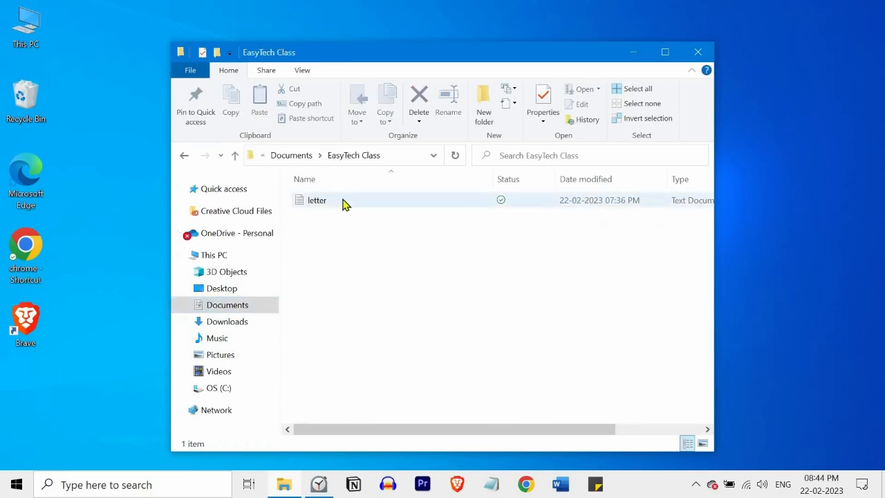
double_click(341, 200)
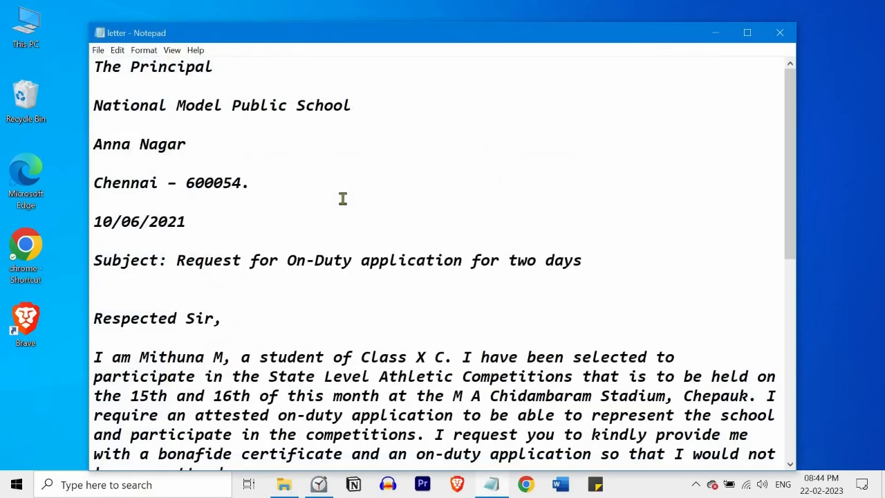
click(98, 50)
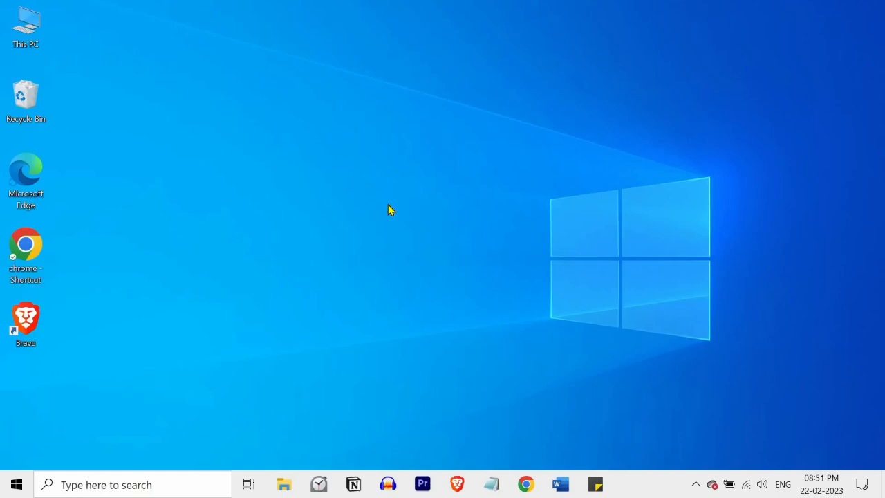
Switch to Microsoft Word by searching for ms word, and create a blank document.
click(151, 482)
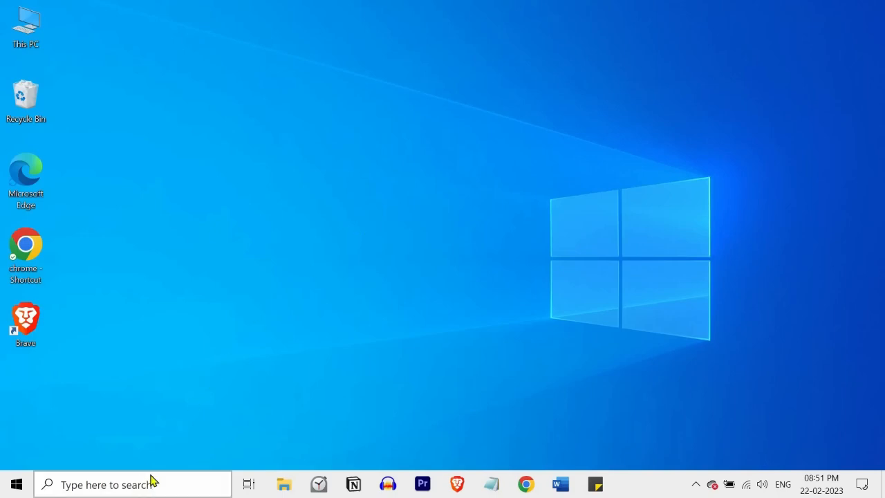
text(ms word)
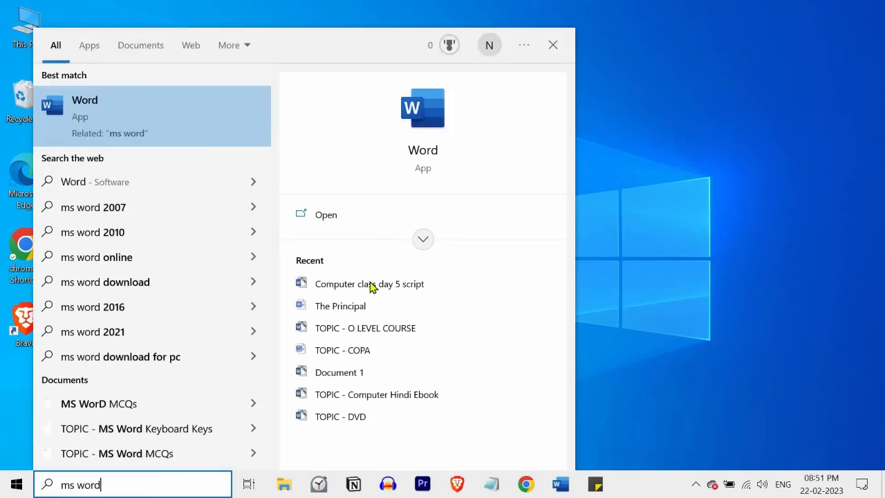
click(350, 217)
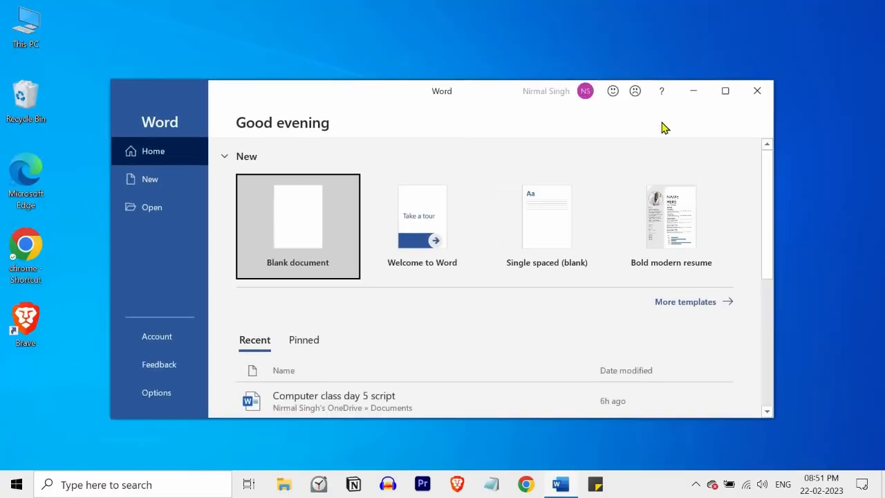
click(725, 91)
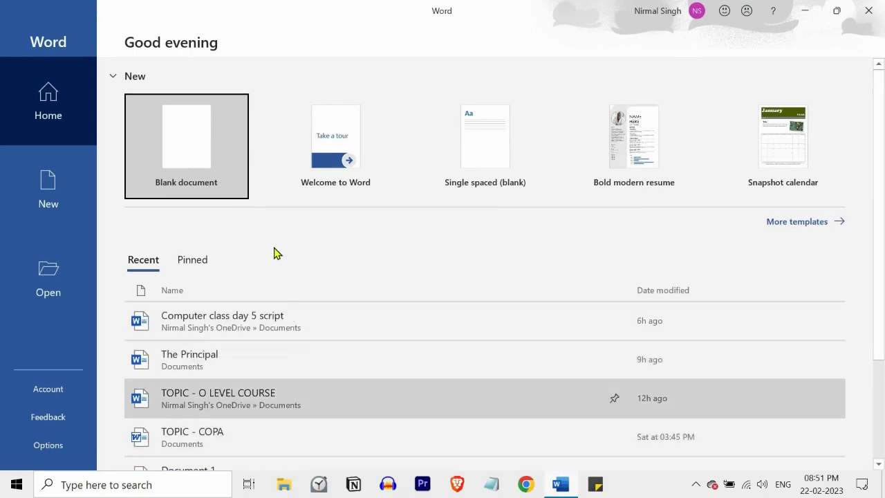
click(213, 156)
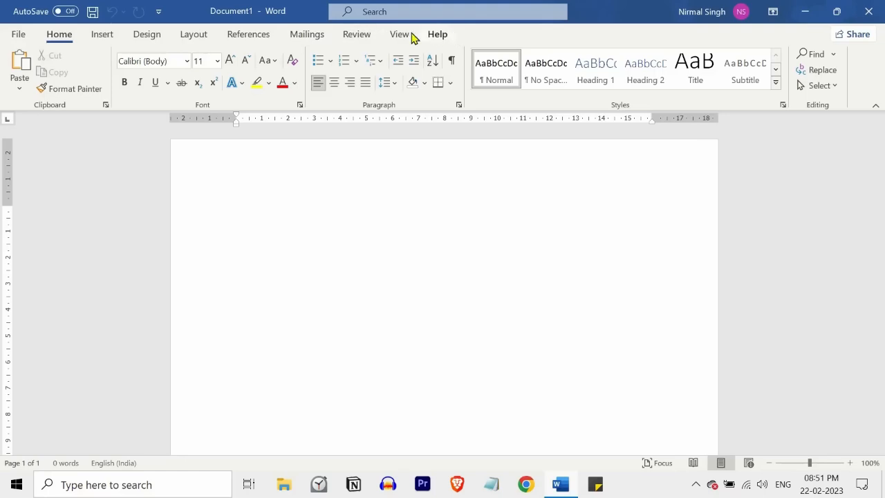
Paste the copied letter text into the blank Word document.
click(367, 34)
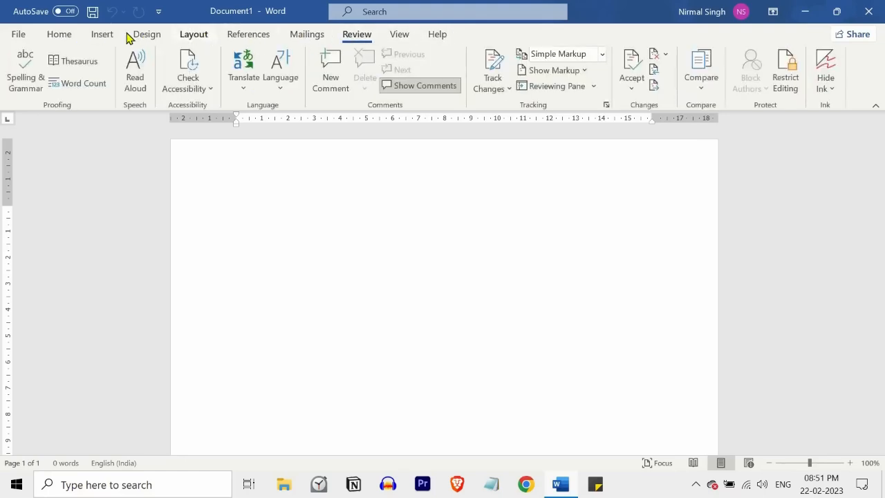
scroll(128, 38, up, 3)
scroll(103, 34, up, 2)
click(59, 35)
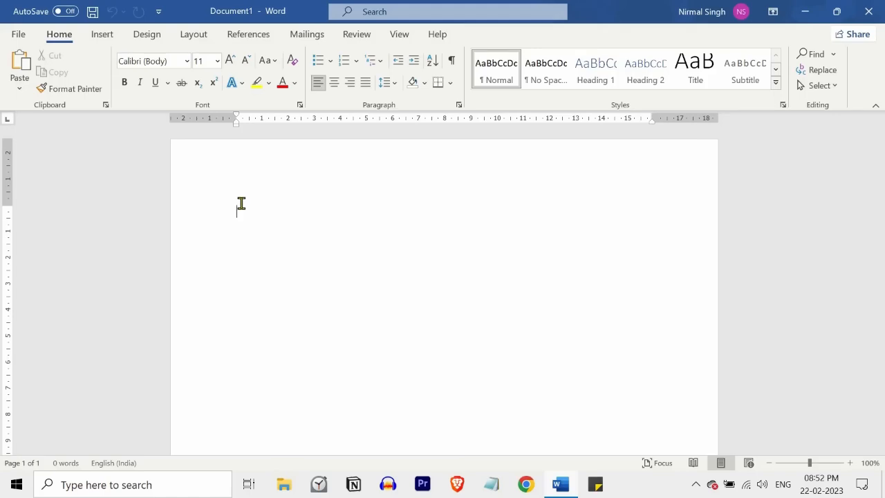
key(ctrl+v)
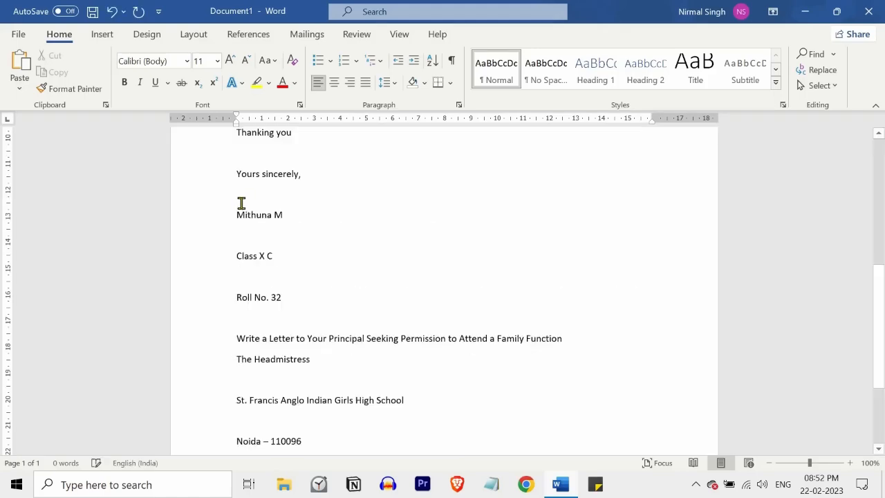
Select the subject line and apply the Title style to it.
scroll(241, 203, up, 8)
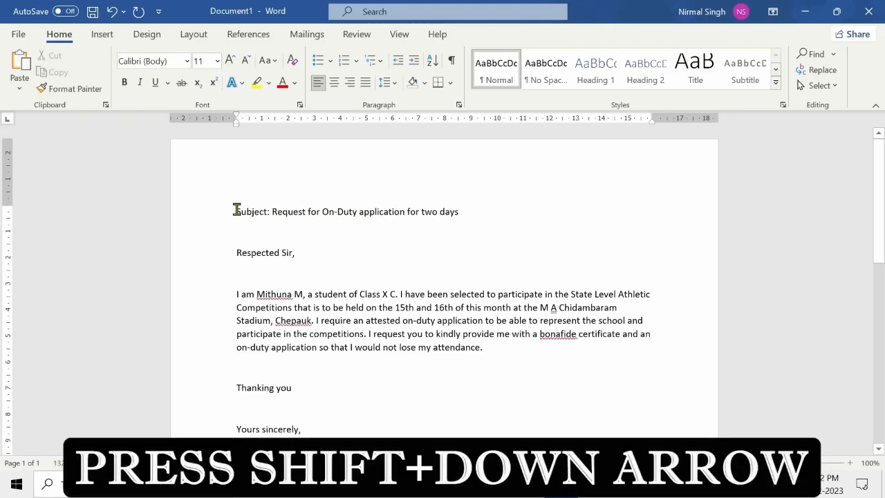
key(shift+Down)
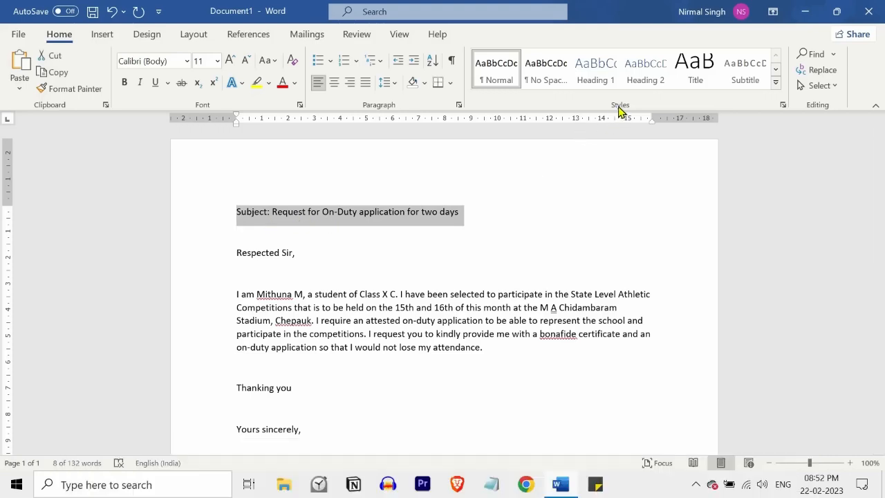
click(699, 73)
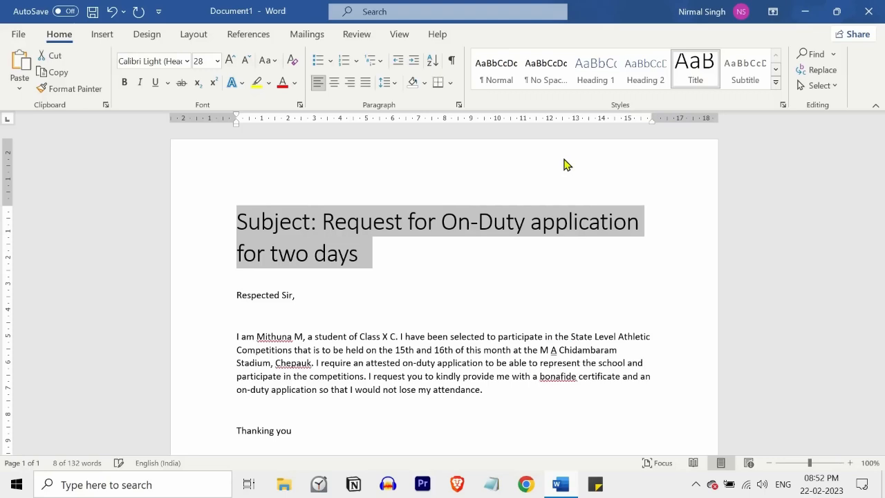
Browse the style gallery, the font list and the font size list for the subject line.
click(419, 255)
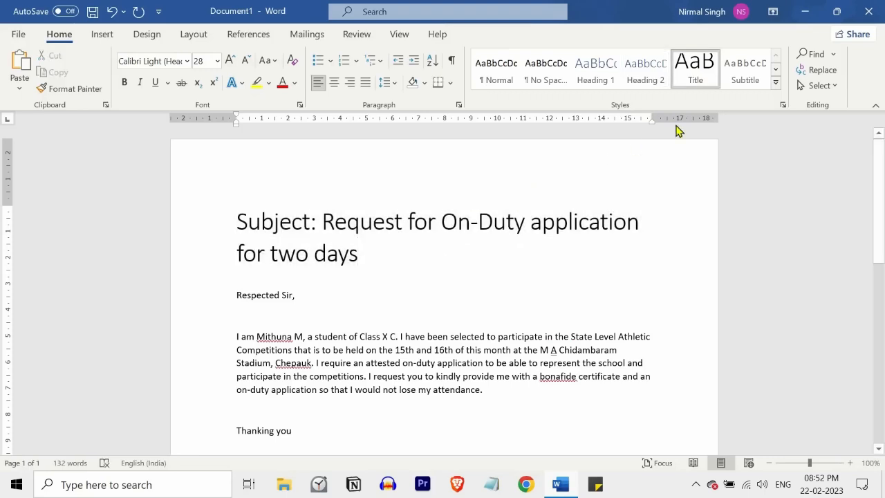
click(776, 84)
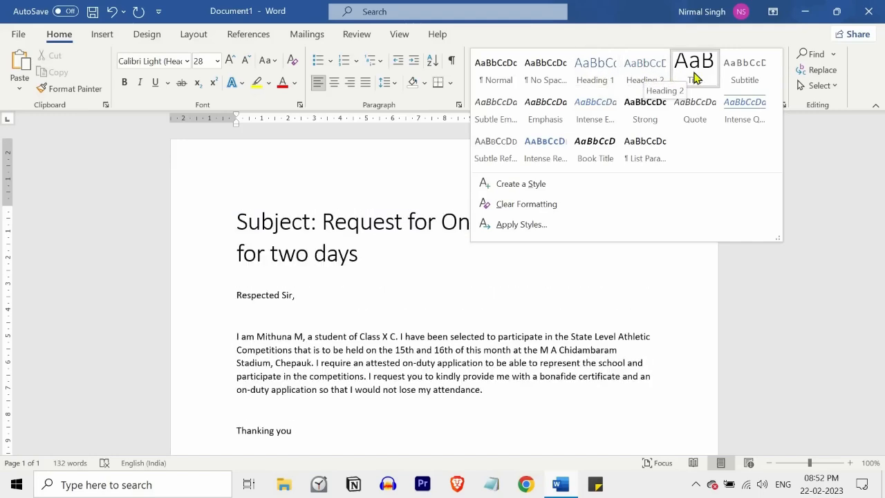
click(694, 69)
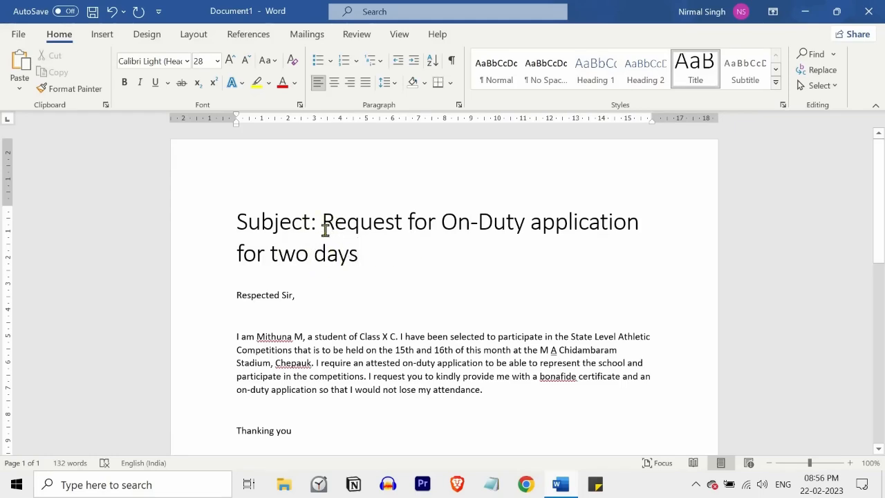
click(187, 61)
scroll(219, 178, down, 2)
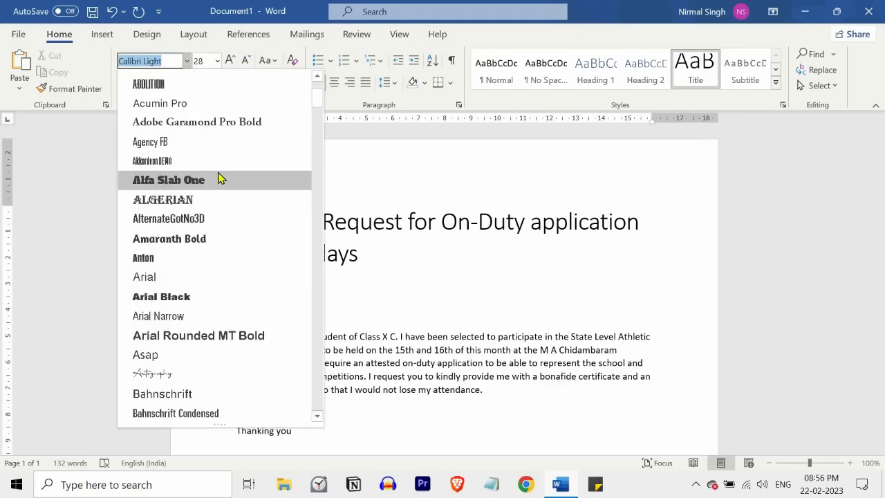
scroll(219, 179, down, 3)
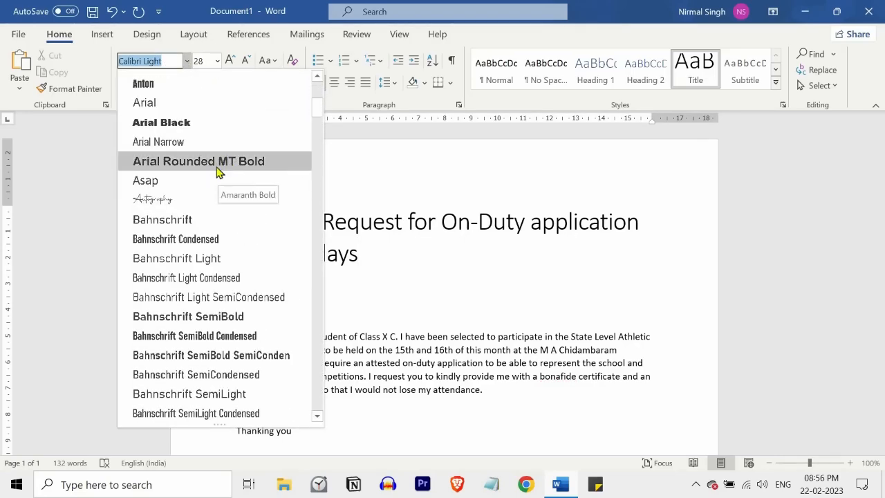
click(187, 61)
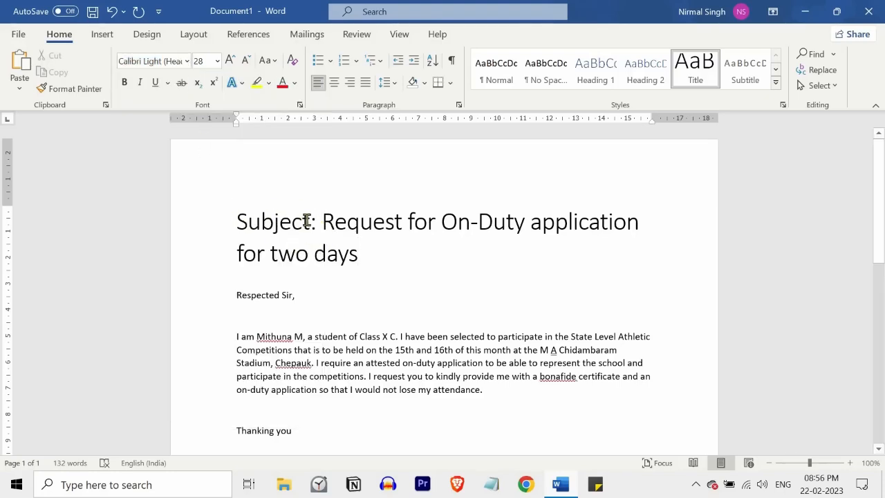
click(217, 61)
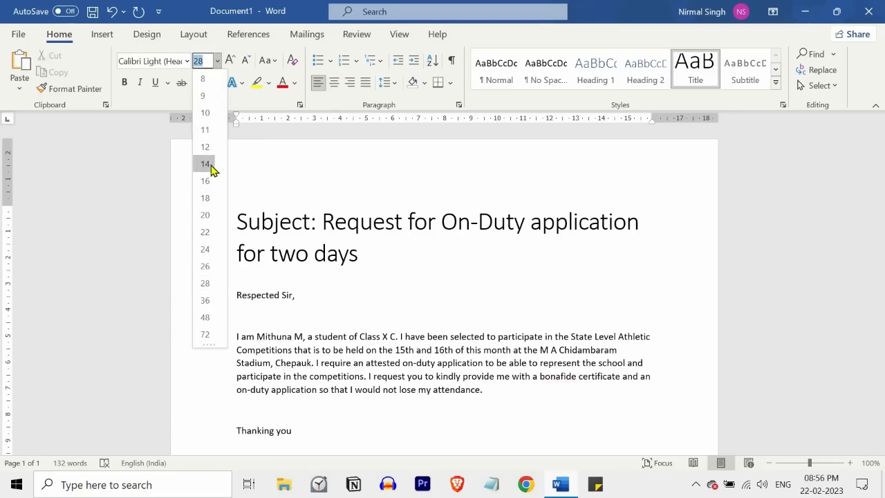
click(220, 61)
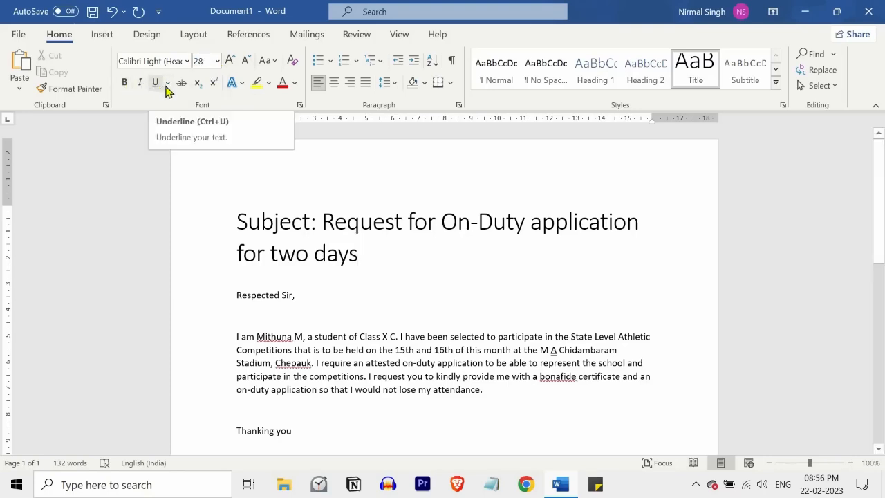
Open the font colour and highlight palettes, and centre the subject line.
click(295, 83)
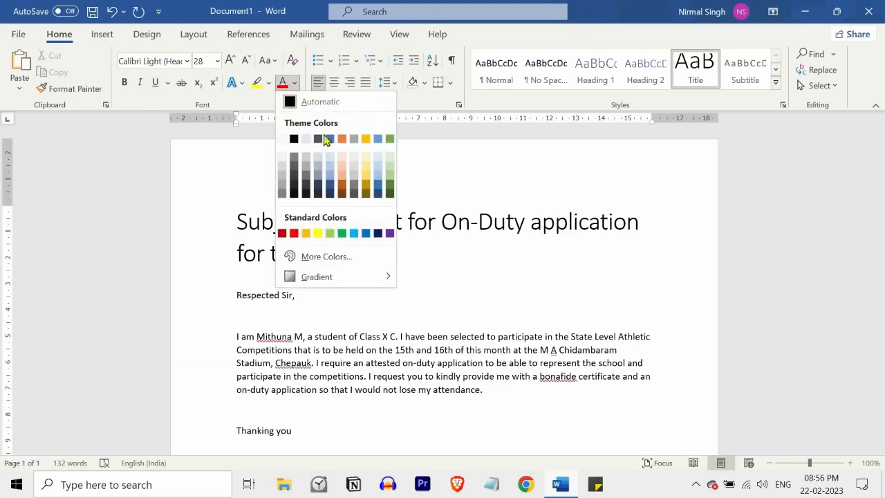
click(268, 83)
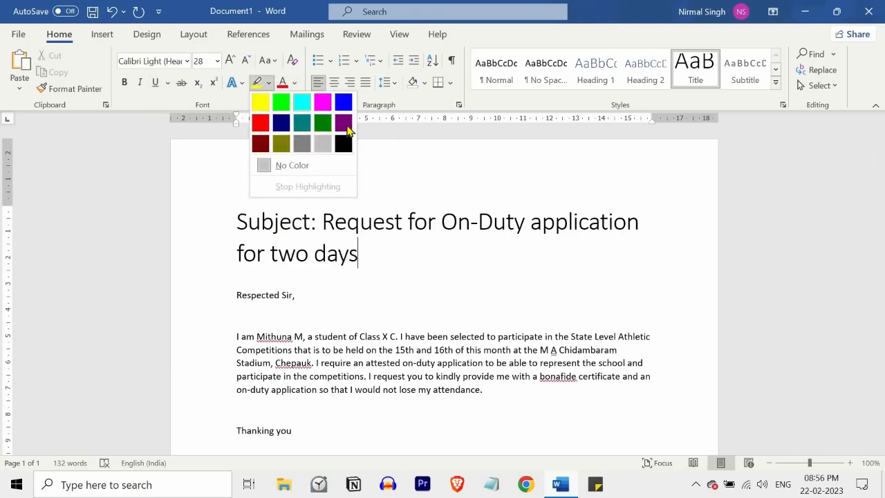
click(269, 84)
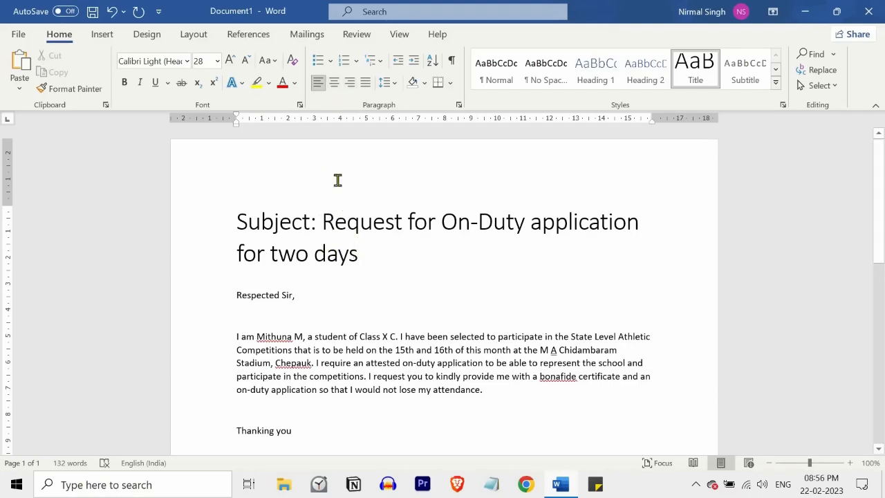
click(338, 84)
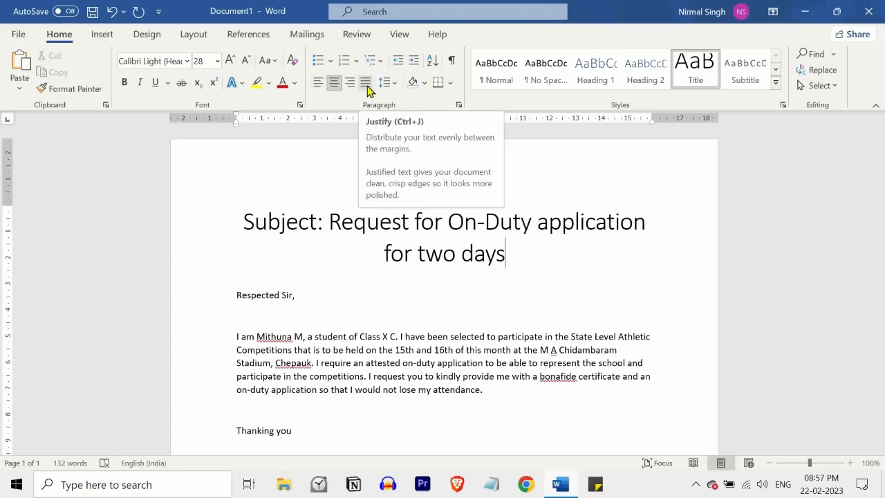
click(330, 61)
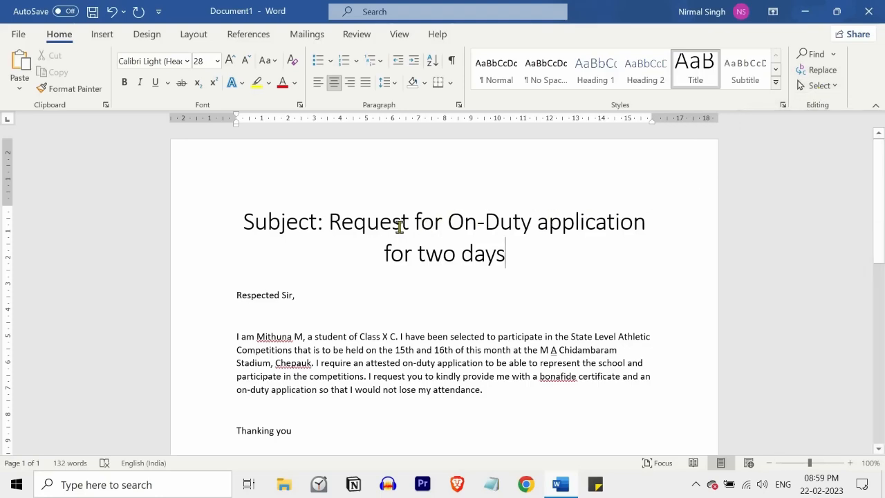
Browse the Pictures and Table insert options without inserting anything.
click(102, 36)
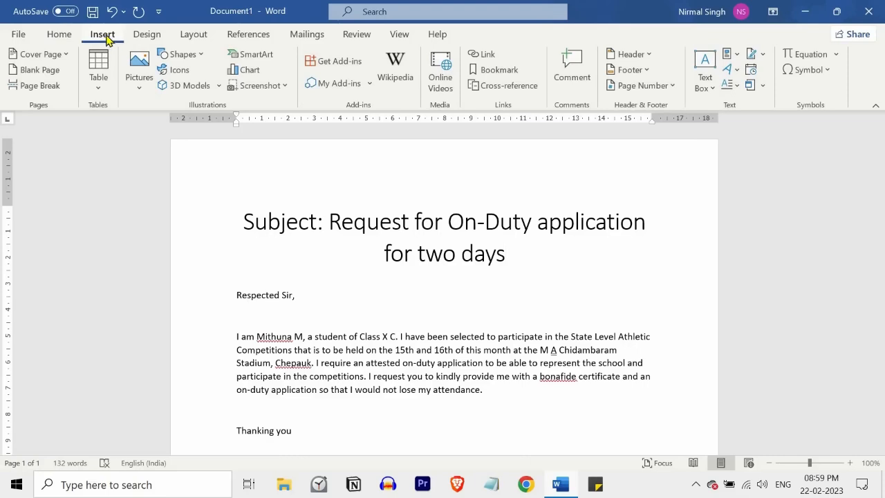
click(142, 81)
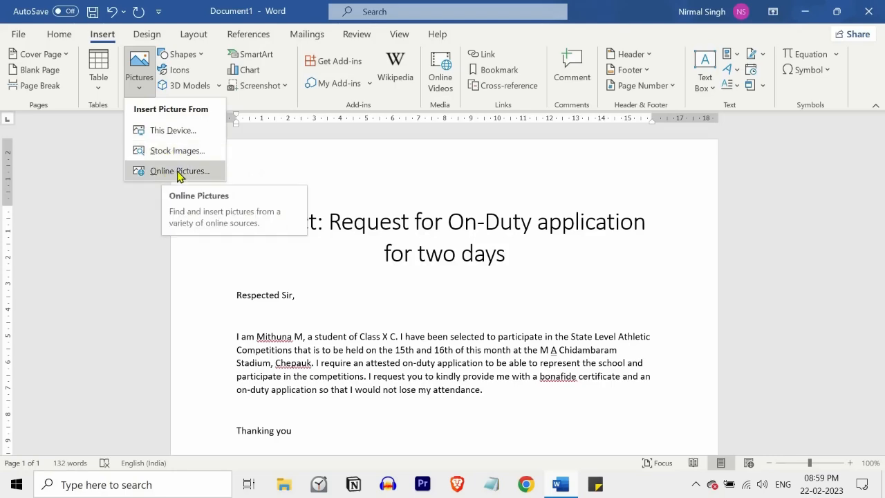
click(110, 94)
click(100, 81)
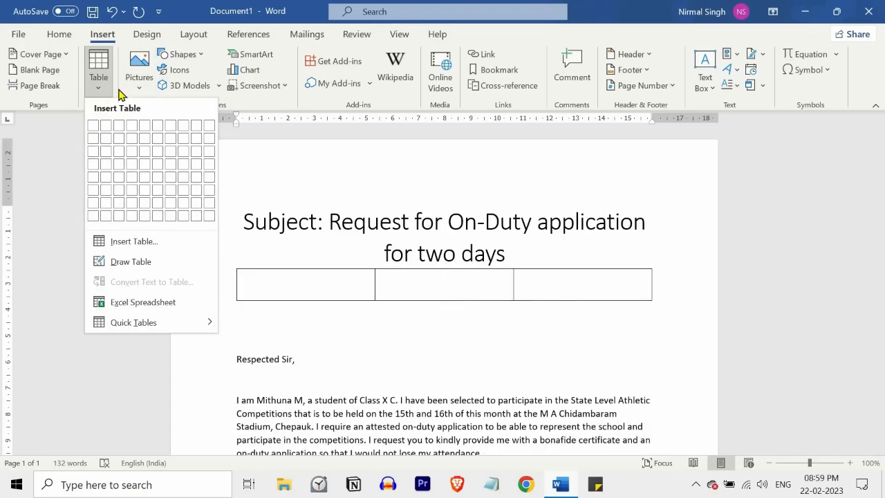
click(119, 90)
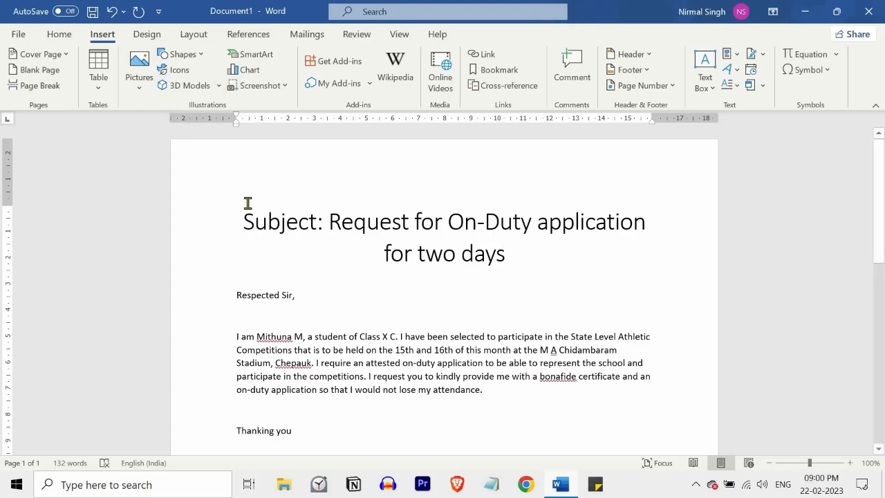
Open the document's save dialog and close it, and open the Print page from the File backstage.
key(ctrl+s)
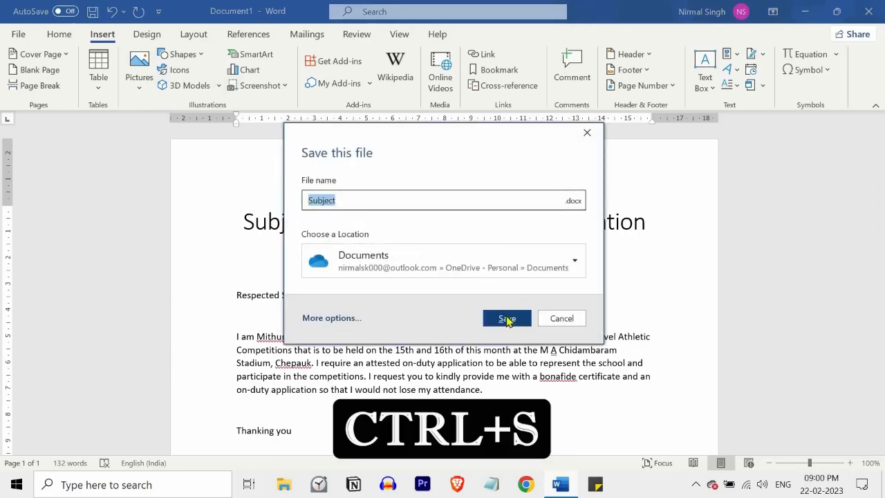
click(546, 319)
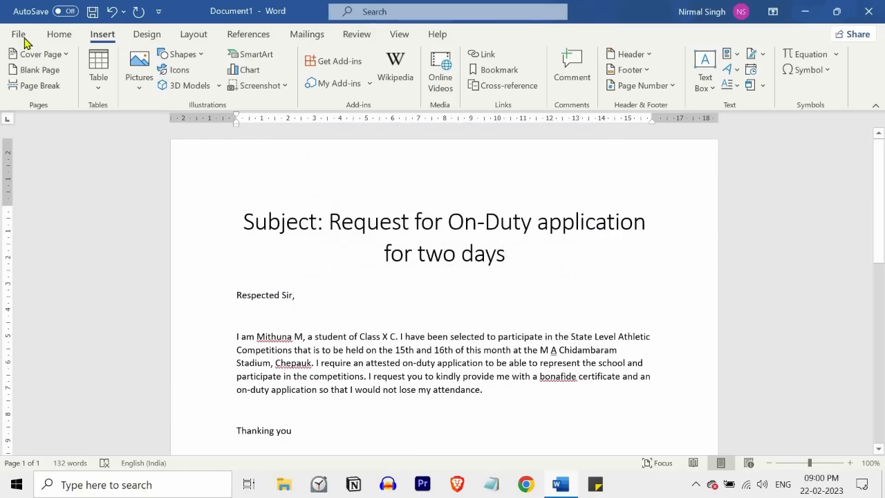
click(19, 35)
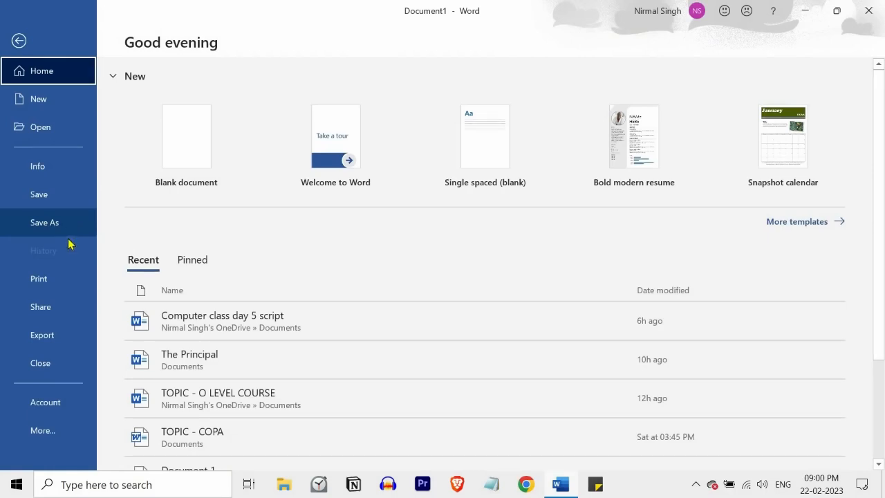
click(42, 279)
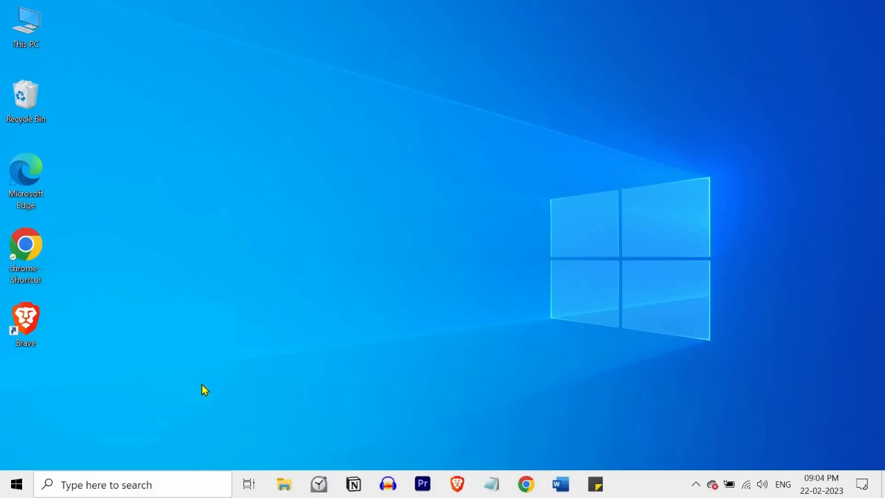
Launch Excel by searching for ms excel and create a blank workbook.
click(133, 485)
text(ms excel)
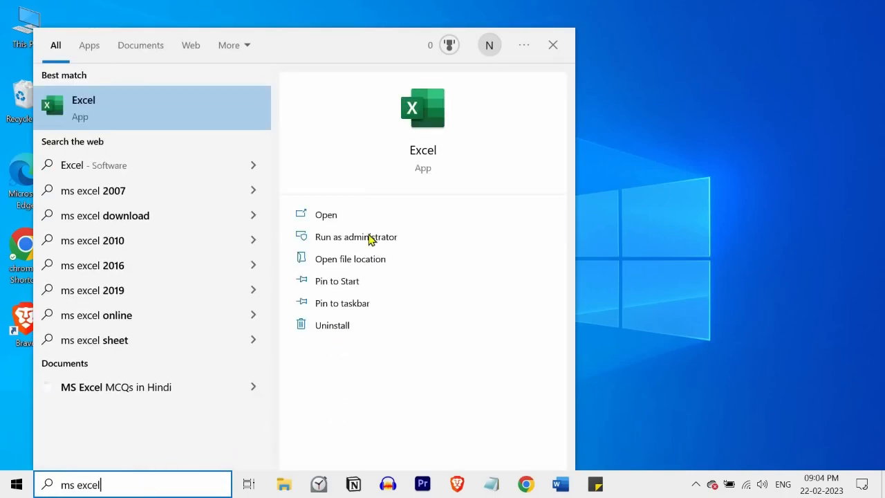
click(347, 215)
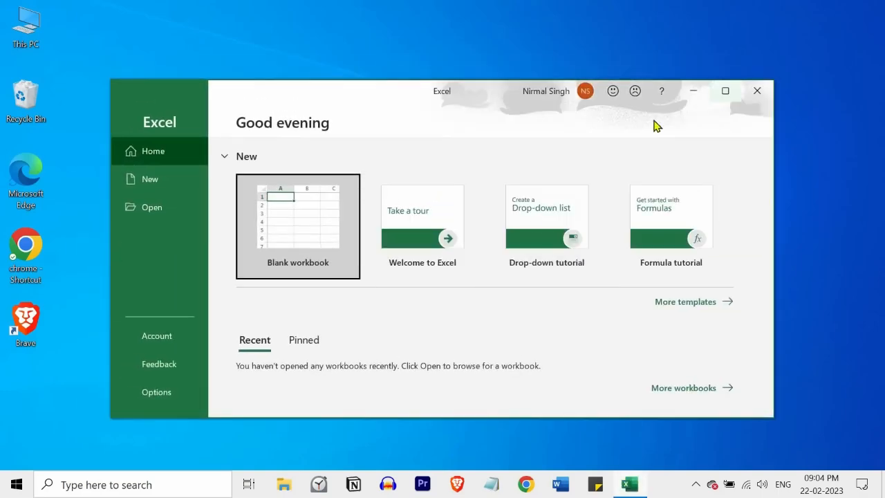
click(725, 89)
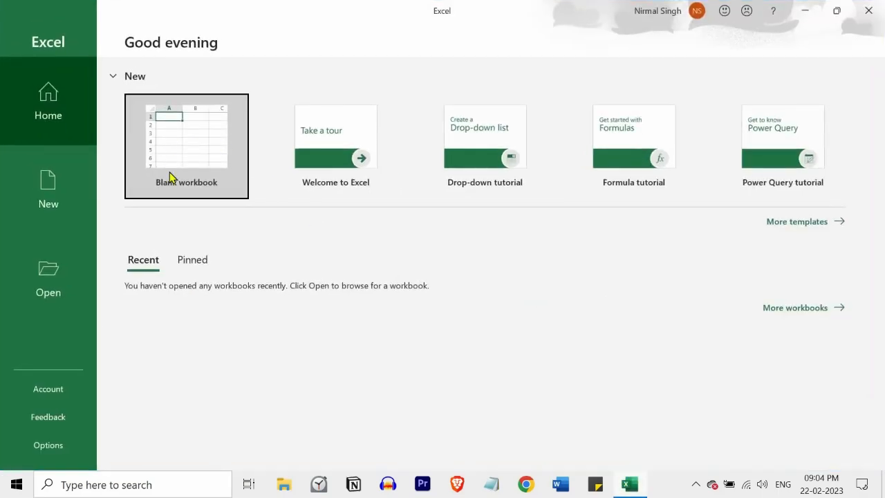
click(197, 152)
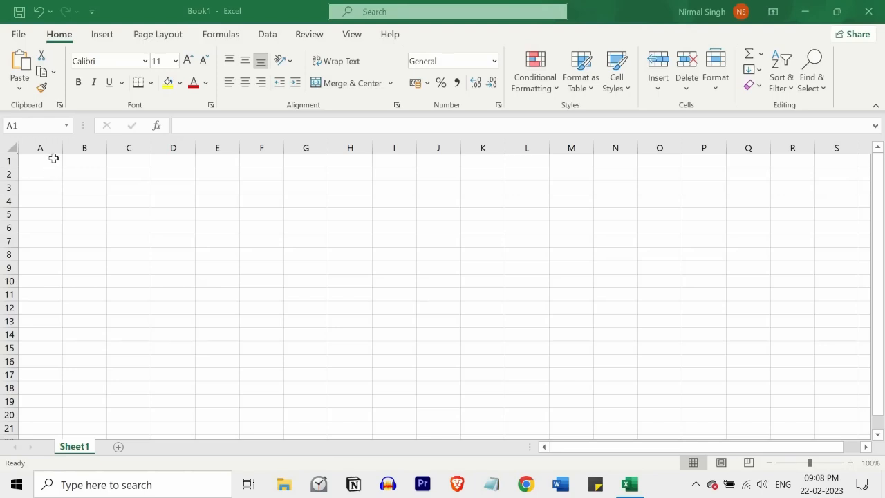
Enter Hello in cell A1 and step the selection through B1, B2 and A2 back to A1.
click(54, 159)
double_click(53, 160)
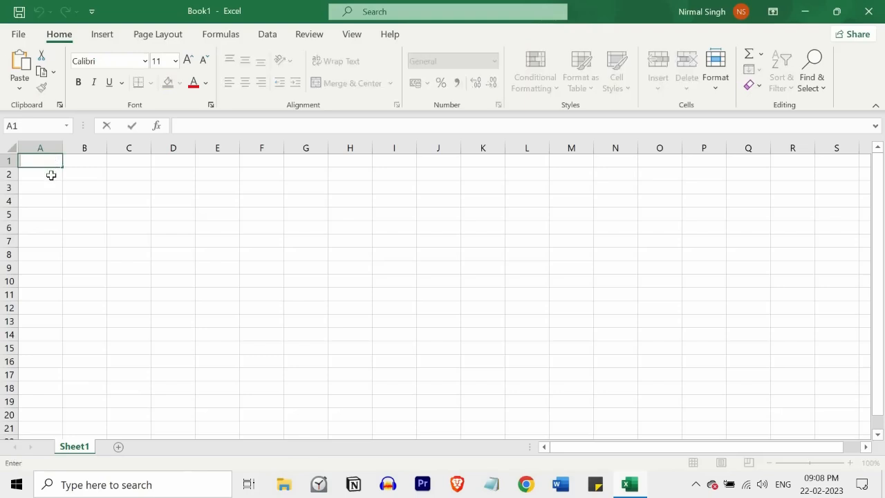
text(Hello)
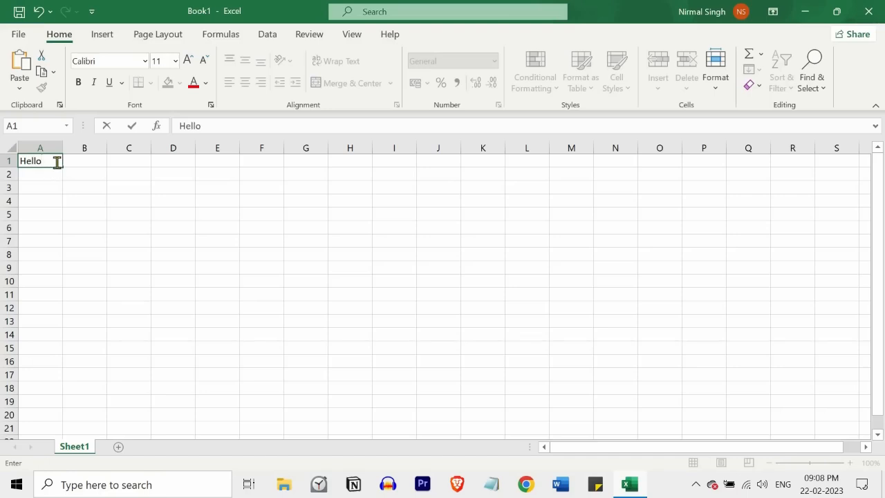
key(Tab)
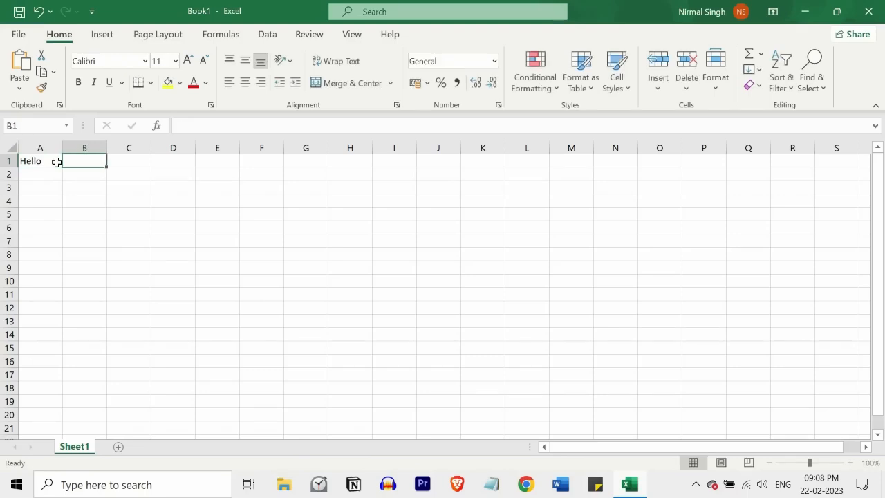
key(Down)
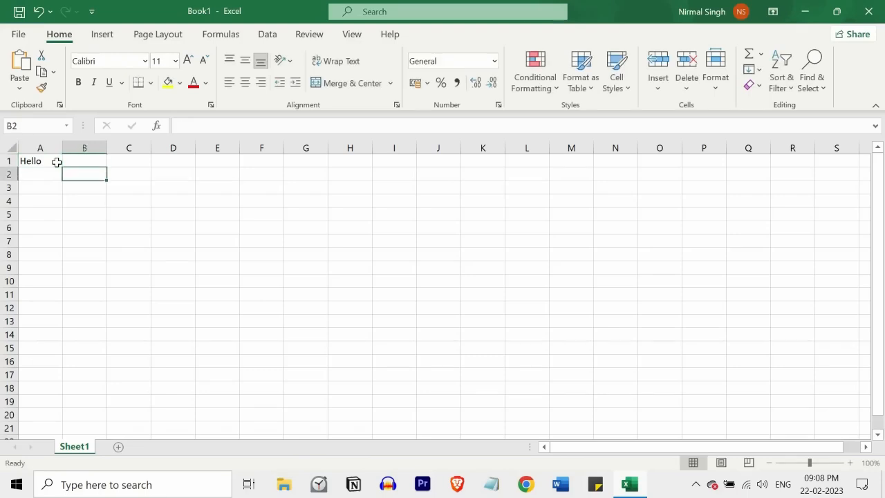
key(Left)
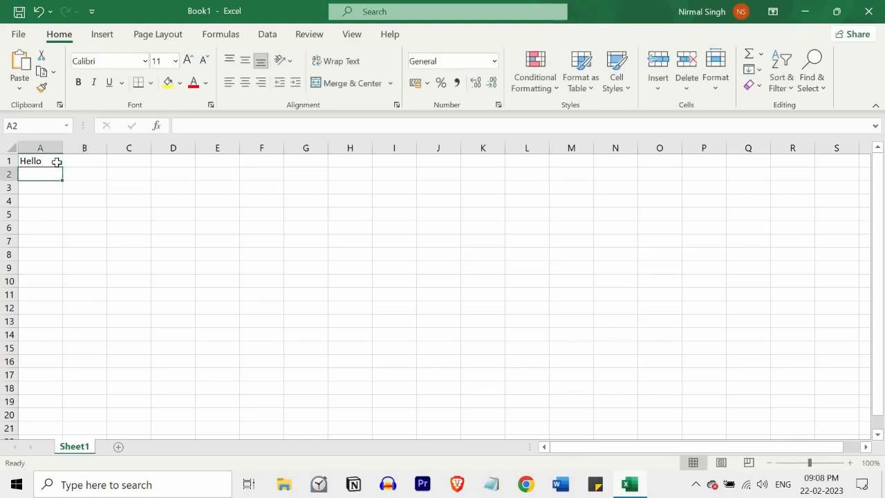
key(Up)
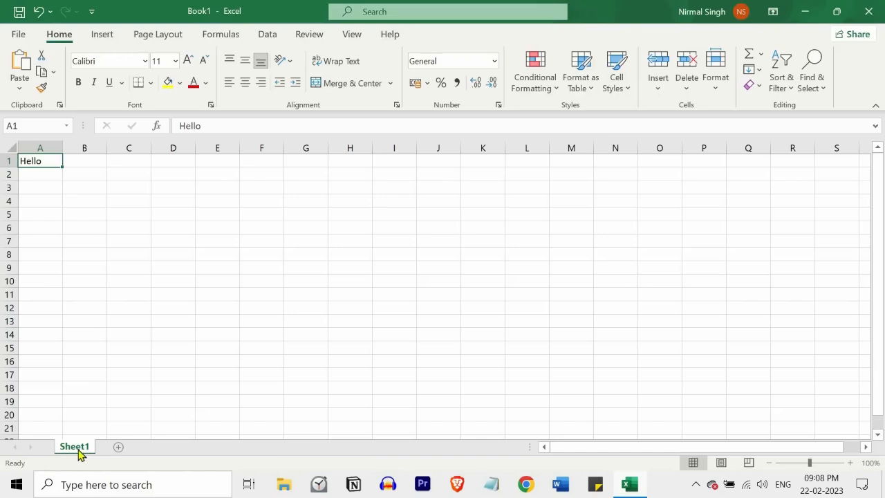
Add a new worksheet, Sheet2, and delete it again.
click(118, 447)
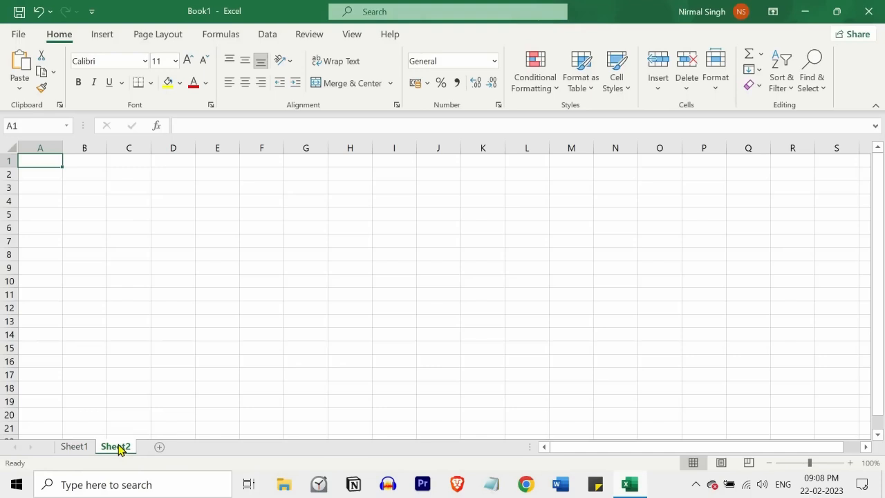
right_click(121, 450)
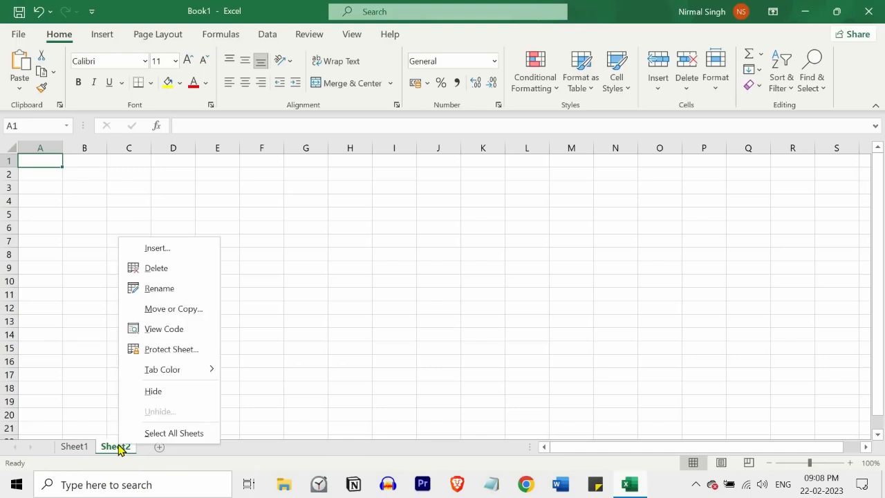
click(159, 270)
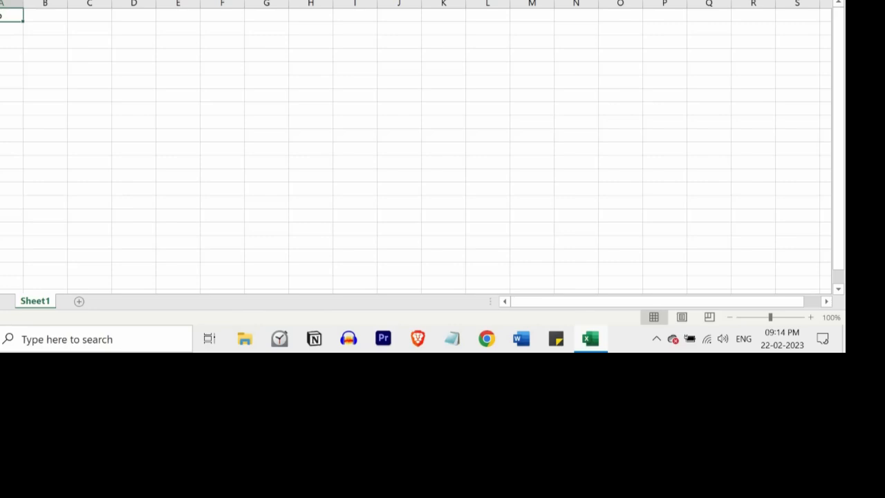
Open and close the Quick Access Toolbar customization menu, and collapse the ribbon.
click(48, 0)
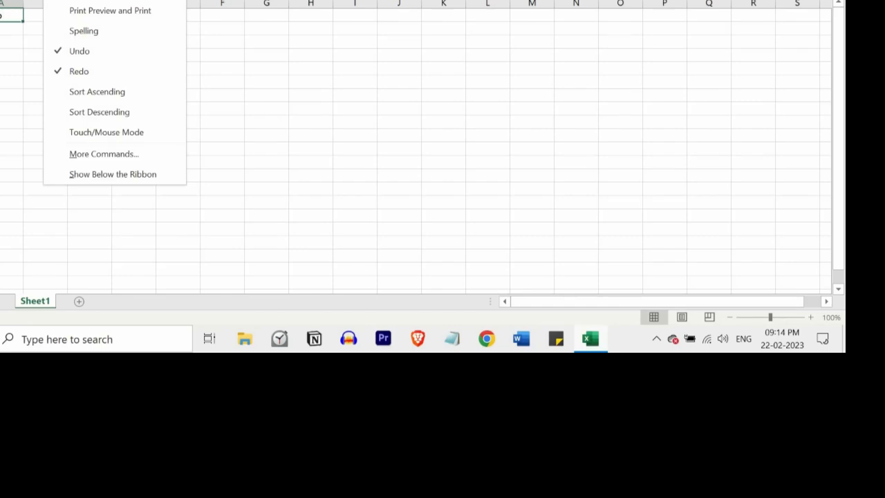
key(Escape)
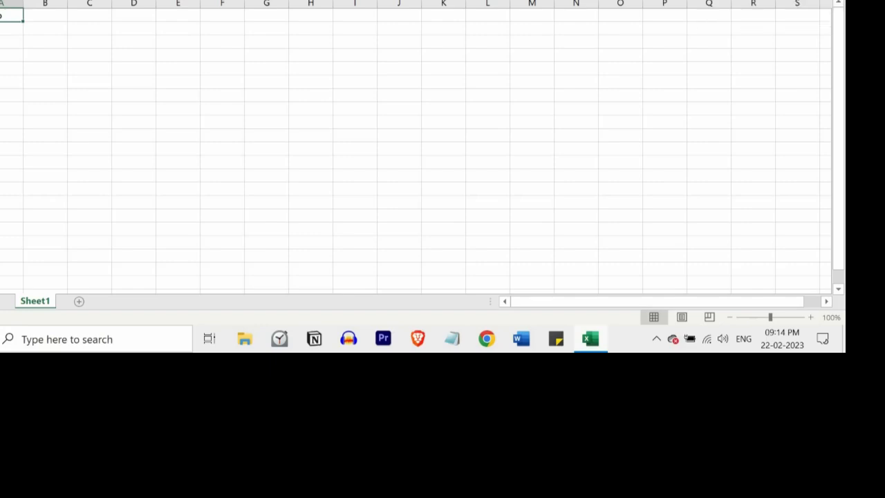
key(ctrl+F1)
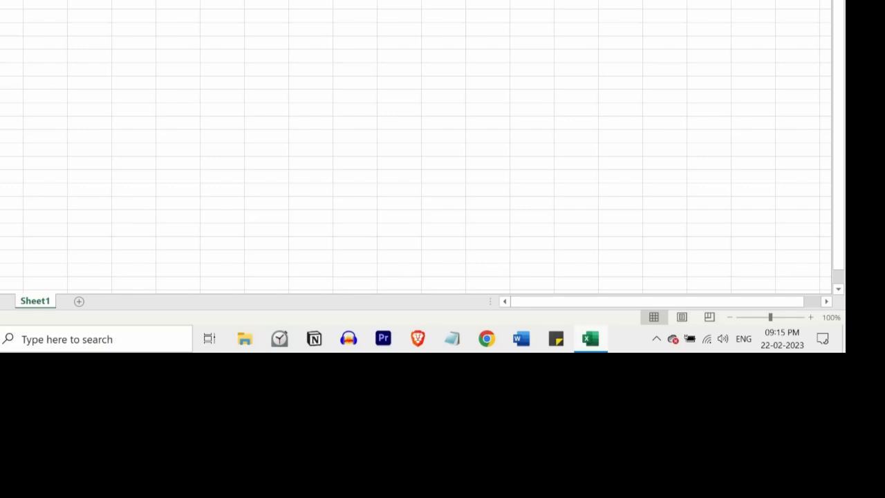
Select an entire column, then an entire row, and return to a single cell in column A.
key(ctrl+space)
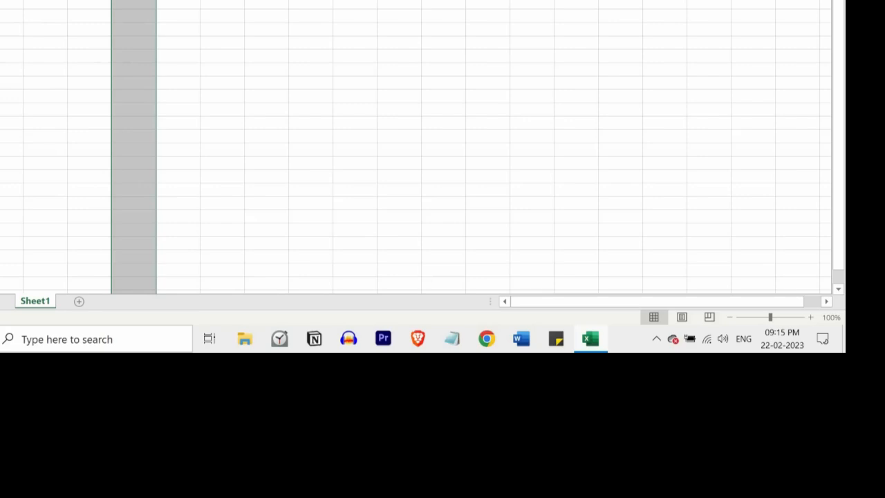
key(shift+space)
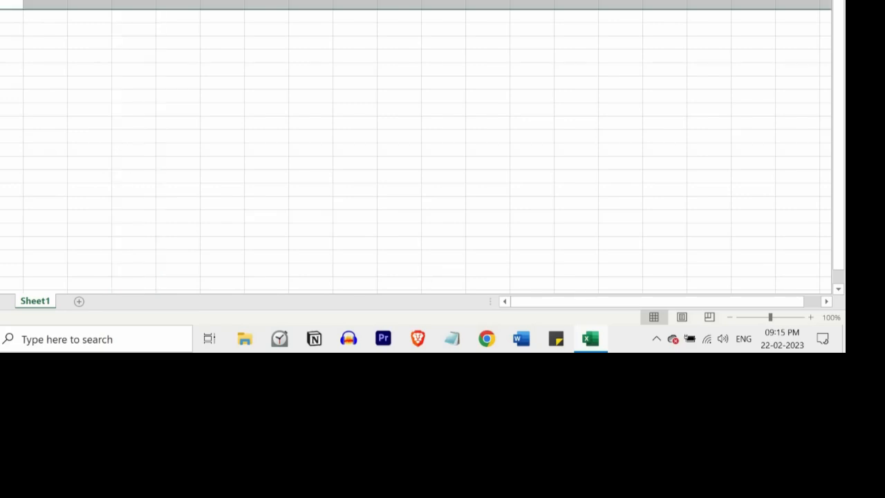
click(16, 33)
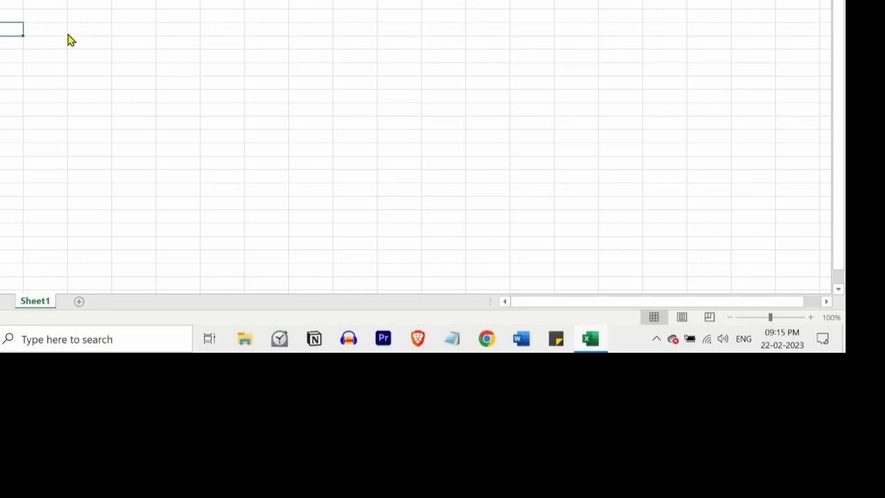
Save the workbook as Book1.xlsx in the OneDrive Documents folder.
key(ctrl+s)
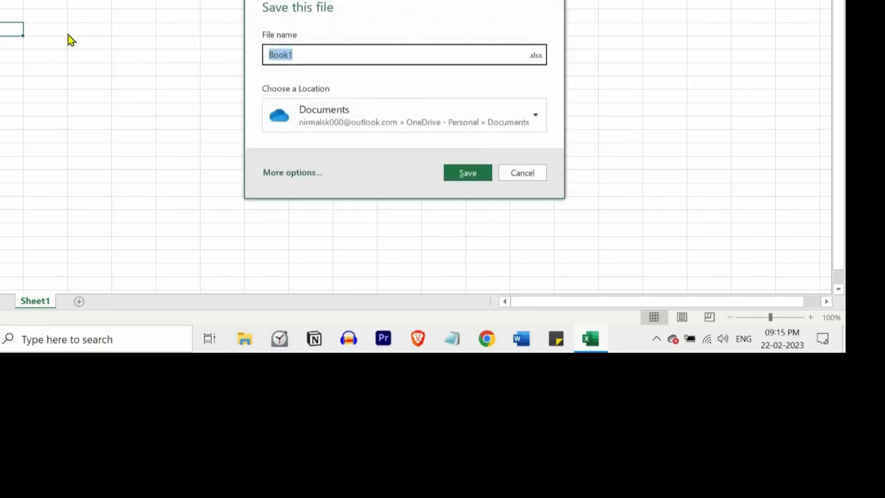
click(467, 173)
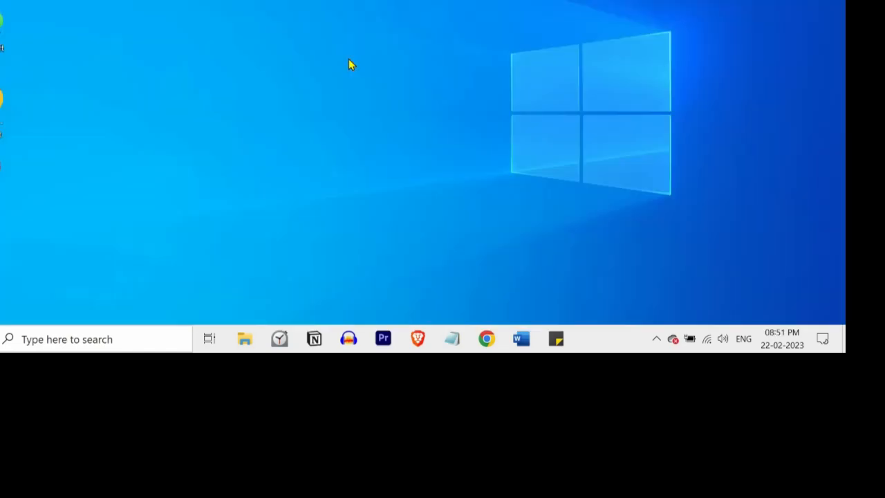